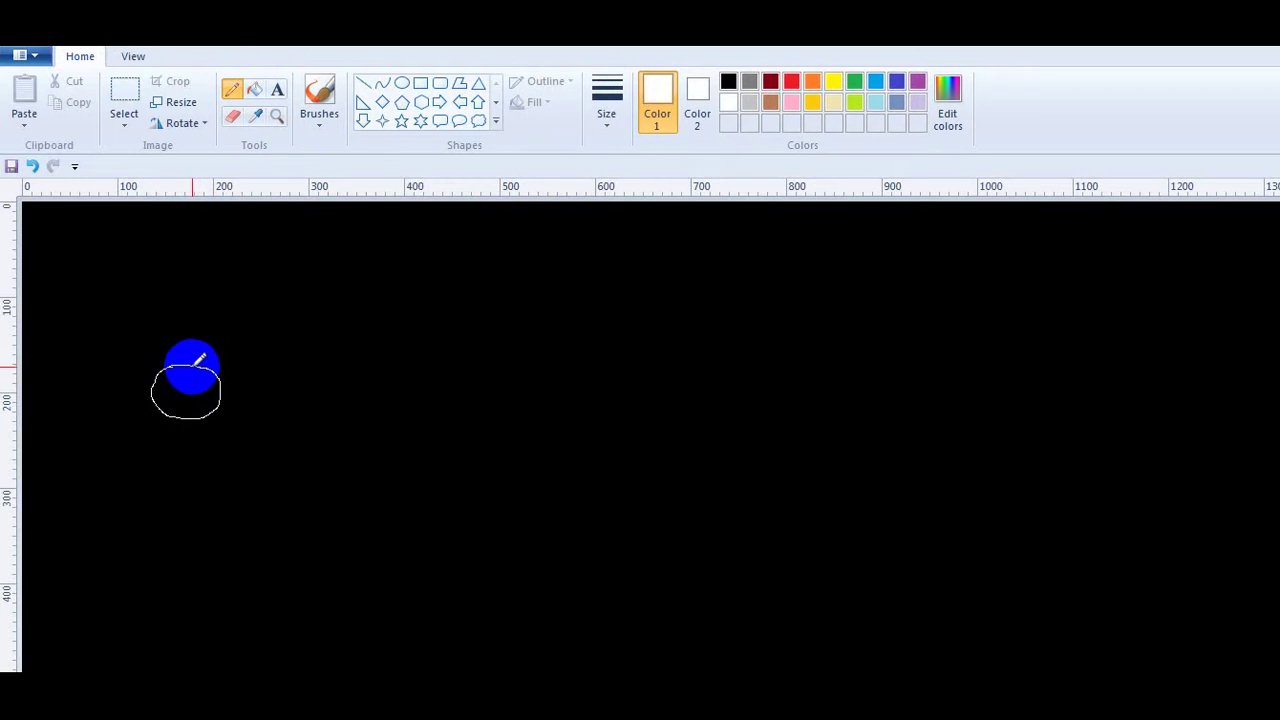
Draw five rounded petals in white around the small oval centre with the Pencil to form a flower outline.
{"action": "mouse_move", "coordinate": [192, 366]}
{"action": "left_mouse_down"}
{"action": "mouse_move", "coordinate": [183, 314]}
{"action": "mouse_move", "coordinate": [200, 294]}
{"action": "mouse_move", "coordinate": [228, 297]}
{"action": "mouse_move", "coordinate": [260, 310]}
{"action": "mouse_move", "coordinate": [272, 342]}
{"action": "mouse_move", "coordinate": [222, 375]}
{"action": "left_mouse_up"}
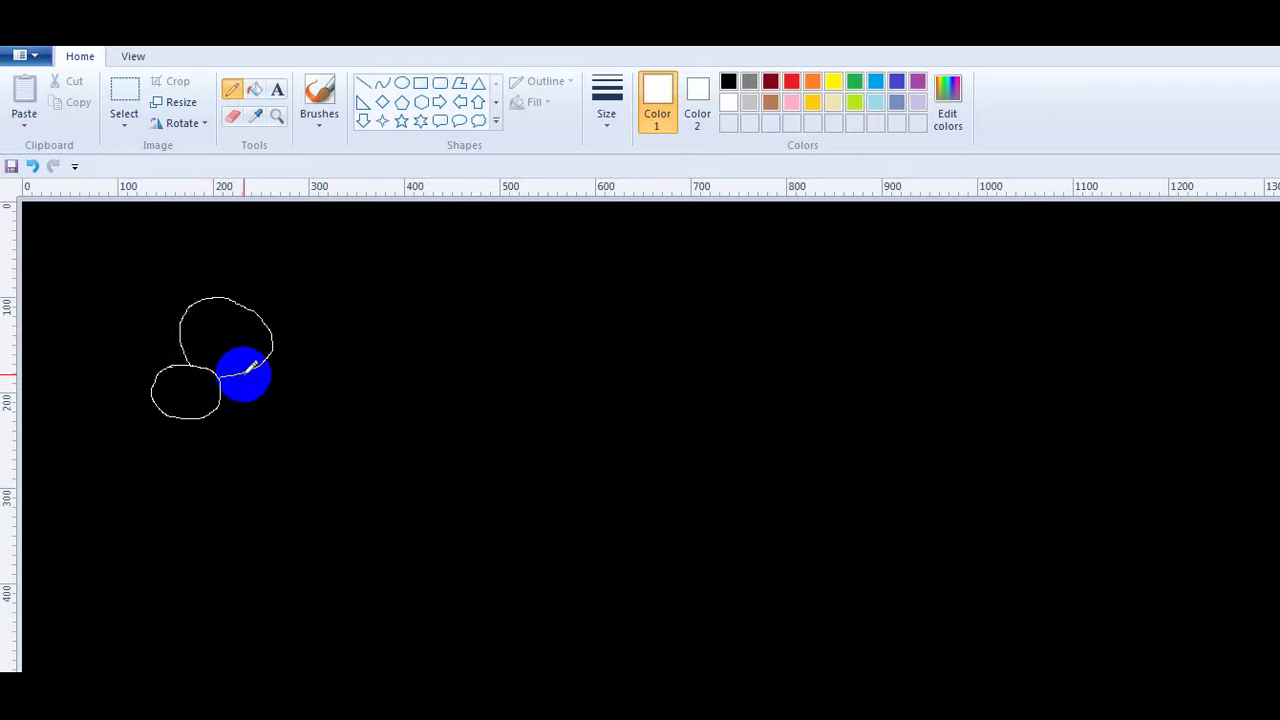
{"action": "mouse_move", "coordinate": [247, 374]}
{"action": "left_mouse_down"}
{"action": "mouse_move", "coordinate": [289, 398]}
{"action": "mouse_move", "coordinate": [287, 433]}
{"action": "mouse_move", "coordinate": [266, 454]}
{"action": "mouse_move", "coordinate": [212, 426]}
{"action": "left_mouse_up"}
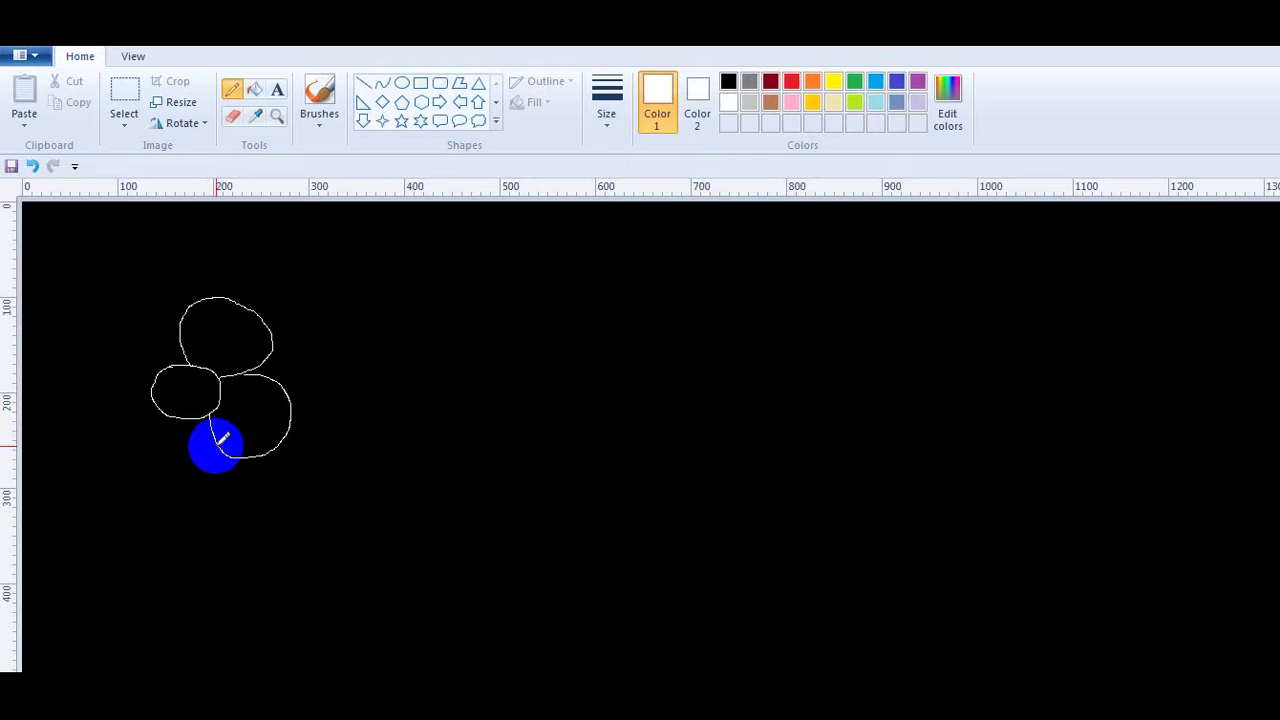
{"action": "mouse_move", "coordinate": [216, 447]}
{"action": "left_mouse_down"}
{"action": "mouse_move", "coordinate": [214, 474]}
{"action": "mouse_move", "coordinate": [190, 493]}
{"action": "mouse_move", "coordinate": [138, 474]}
{"action": "mouse_move", "coordinate": [140, 449]}
{"action": "mouse_move", "coordinate": [173, 424]}
{"action": "left_mouse_up"}
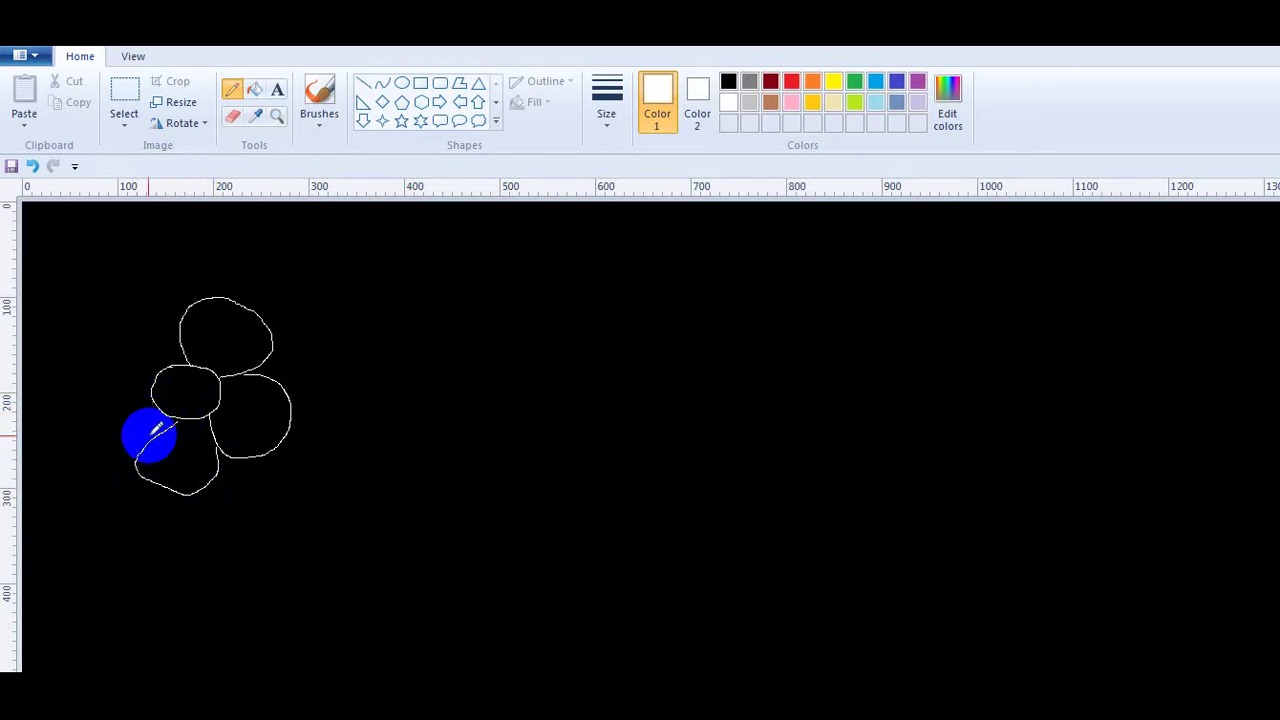
{"action": "mouse_move", "coordinate": [143, 445]}
{"action": "left_mouse_down"}
{"action": "mouse_move", "coordinate": [95, 443]}
{"action": "mouse_move", "coordinate": [84, 427]}
{"action": "mouse_move", "coordinate": [91, 381]}
{"action": "mouse_move", "coordinate": [147, 386]}
{"action": "mouse_move", "coordinate": [111, 351]}
{"action": "mouse_move", "coordinate": [120, 343]}
{"action": "left_mouse_up"}
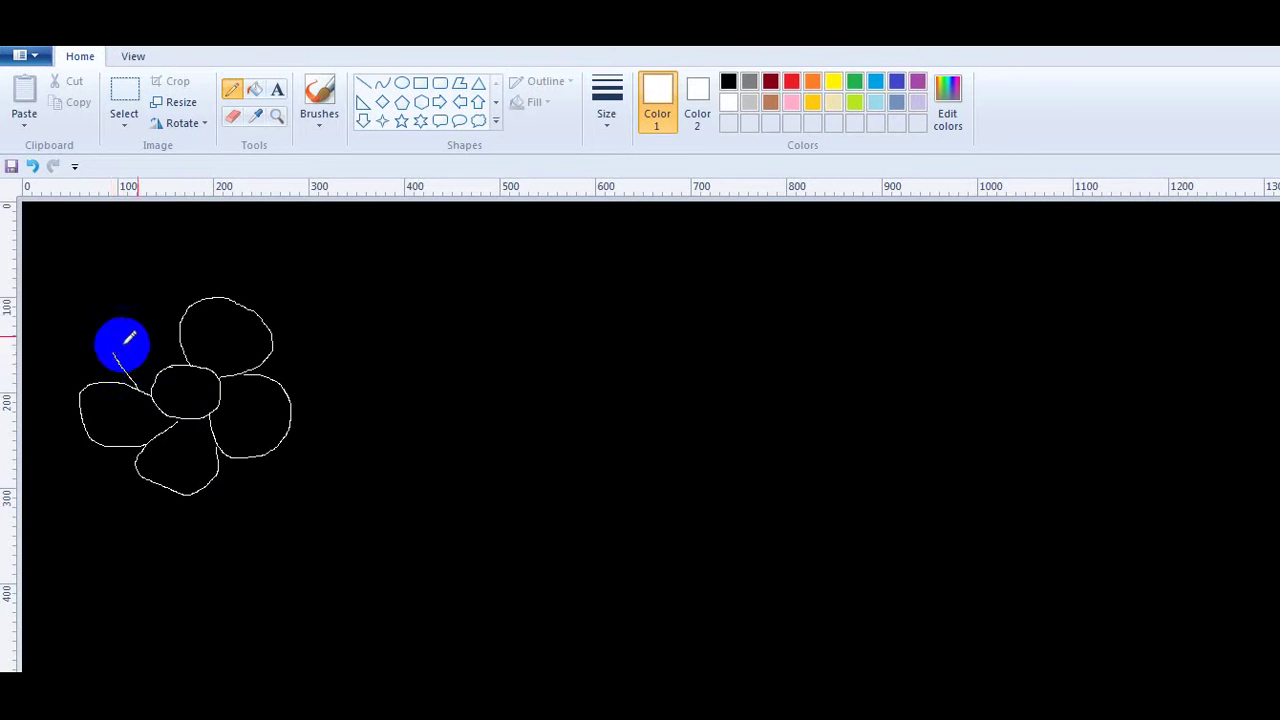
{"action": "left_click", "coordinate": [130, 381]}
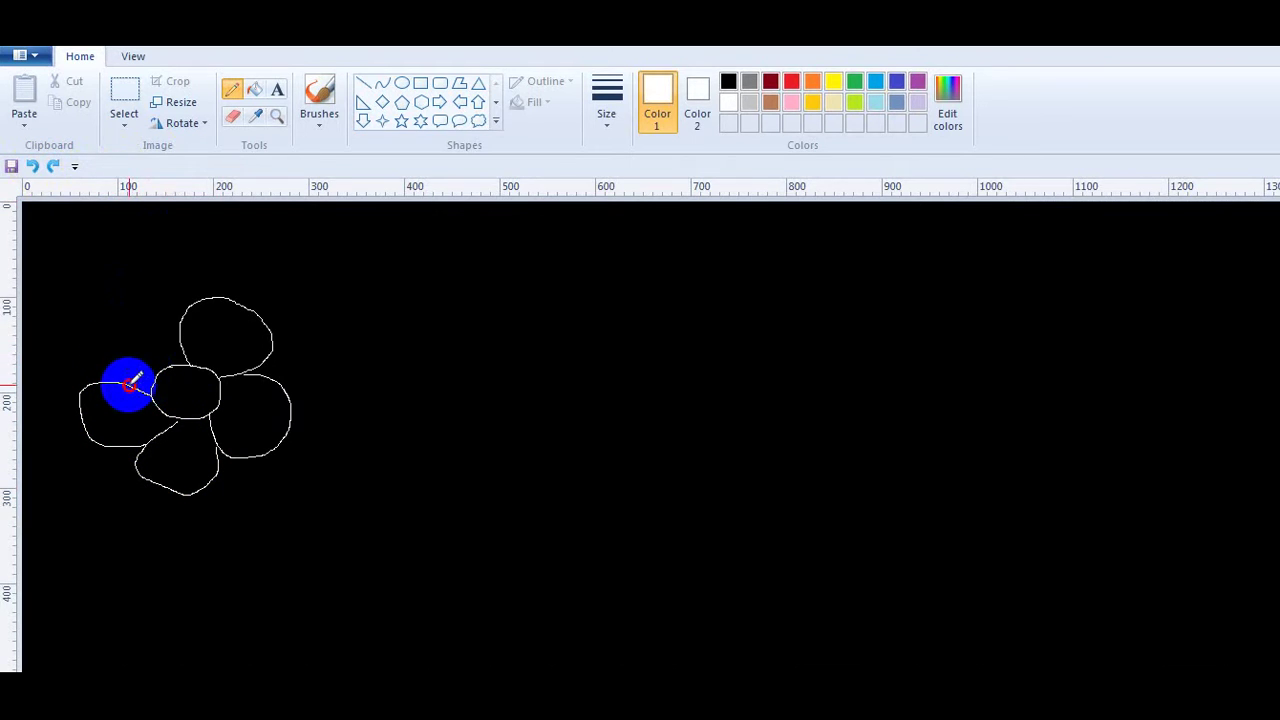
{"action": "mouse_move", "coordinate": [133, 386]}
{"action": "left_mouse_down"}
{"action": "mouse_move", "coordinate": [95, 331]}
{"action": "mouse_move", "coordinate": [115, 310]}
{"action": "mouse_move", "coordinate": [157, 303]}
{"action": "mouse_move", "coordinate": [180, 364]}
{"action": "left_mouse_up"}
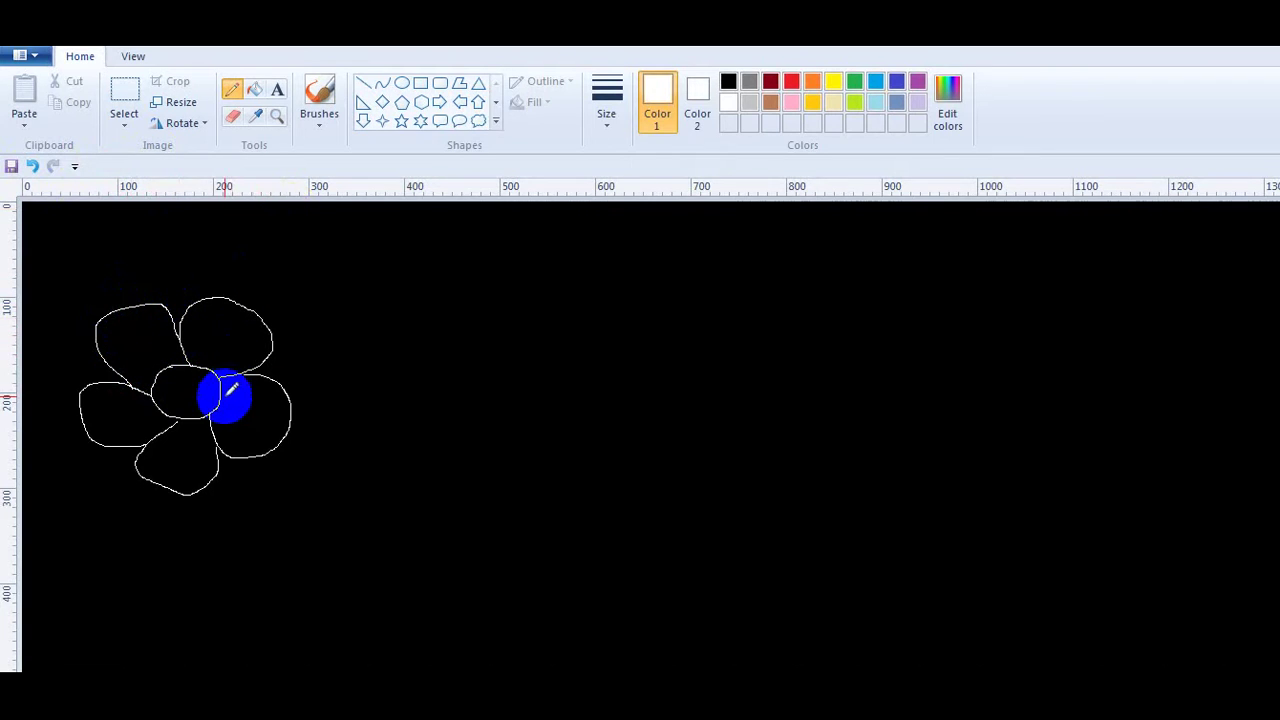
Draw a curved stamen line ending in a tiny loop inside each of the five petals.
{"action": "left_click_drag", "start_coordinate": [172, 366], "coordinate": [145, 331]}
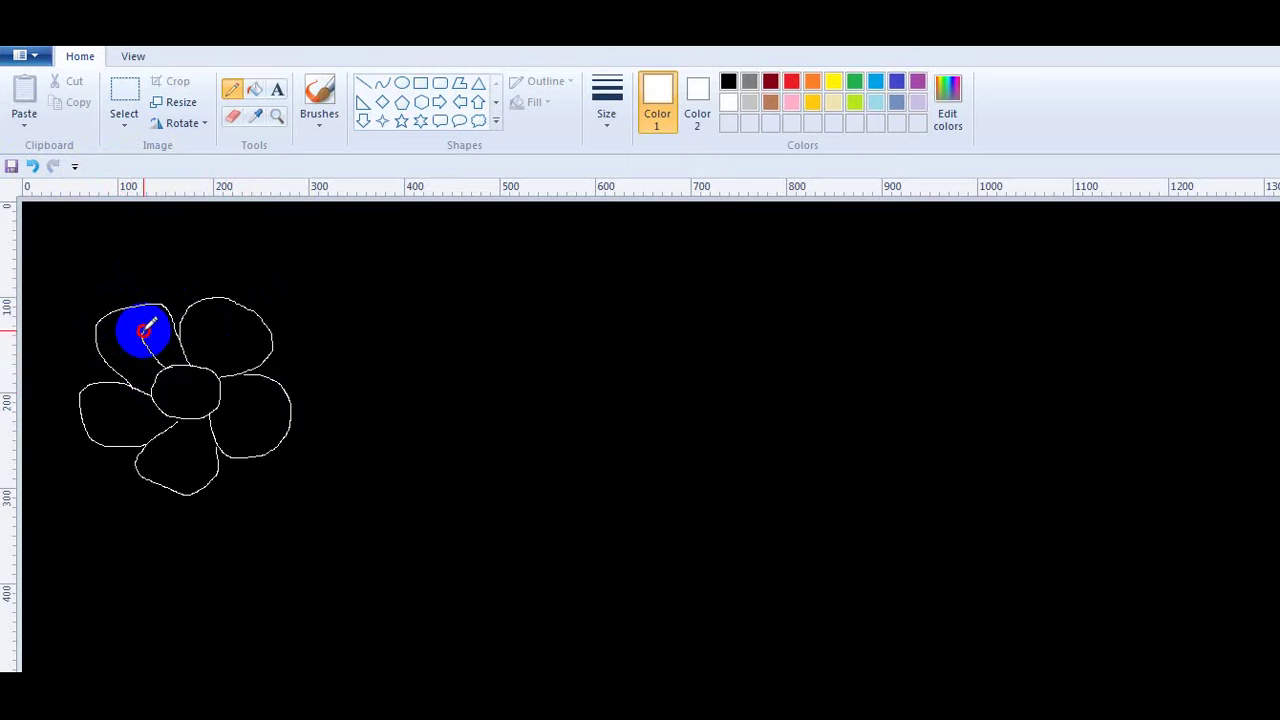
{"action": "left_click_drag", "start_coordinate": [145, 331], "coordinate": [141, 332]}
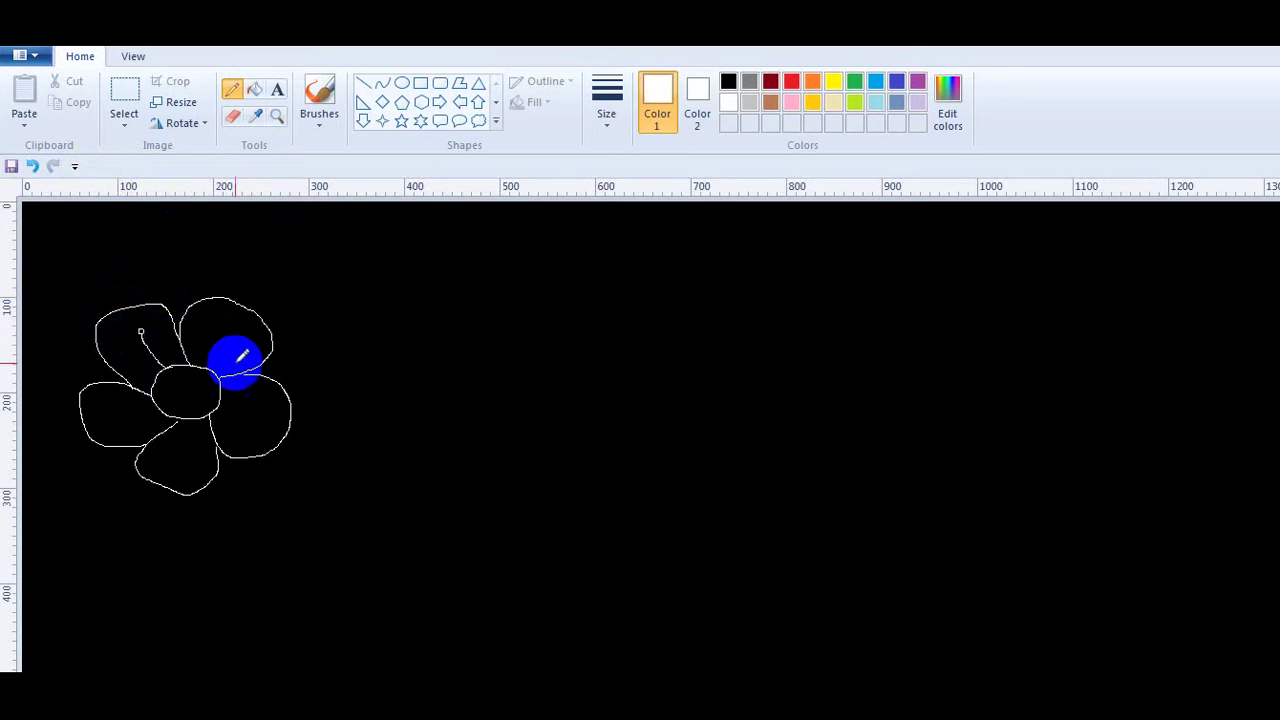
{"action": "left_click_drag", "start_coordinate": [208, 366], "coordinate": [225, 332]}
{"action": "mouse_move", "coordinate": [227, 397]}
{"action": "left_mouse_down"}
{"action": "mouse_move", "coordinate": [250, 417]}
{"action": "mouse_move", "coordinate": [189, 437]}
{"action": "mouse_move", "coordinate": [186, 452]}
{"action": "left_mouse_up"}
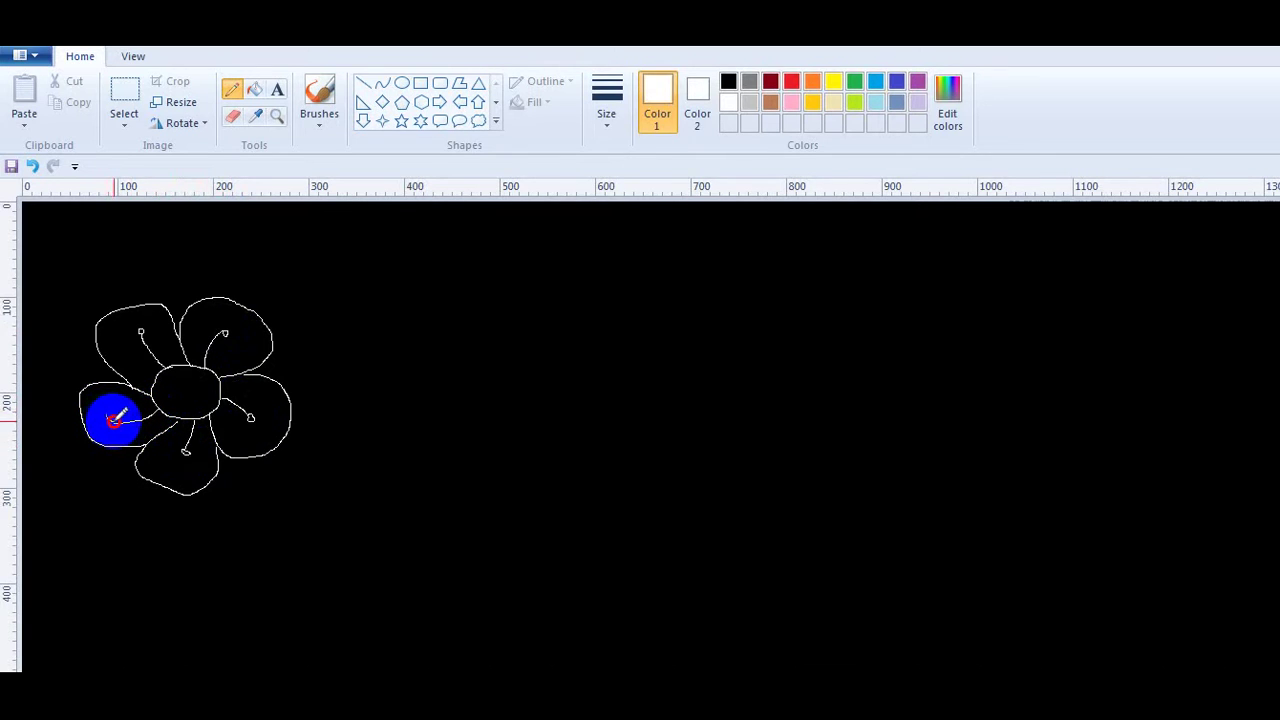
{"action": "left_click_drag", "start_coordinate": [112, 410], "coordinate": [110, 417]}
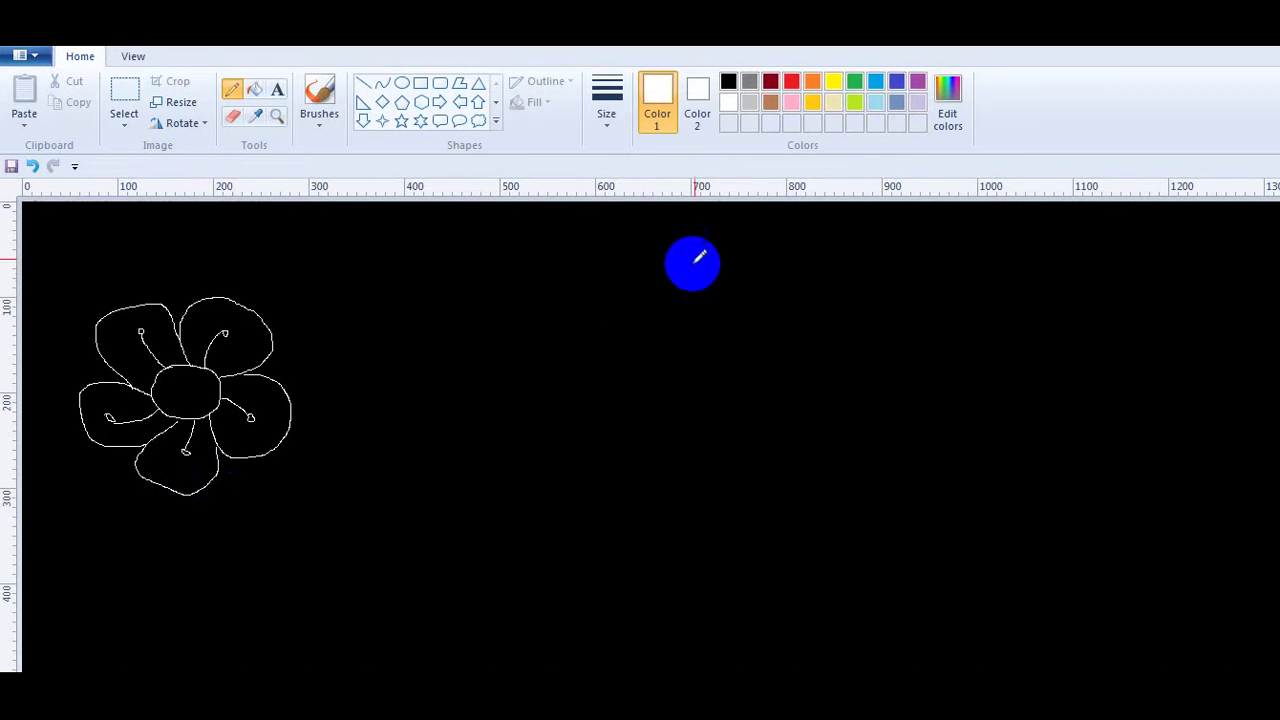
Fill the flower's upper-right petal with orange.
{"action": "left_click", "coordinate": [814, 84]}
{"action": "left_click", "coordinate": [256, 88]}
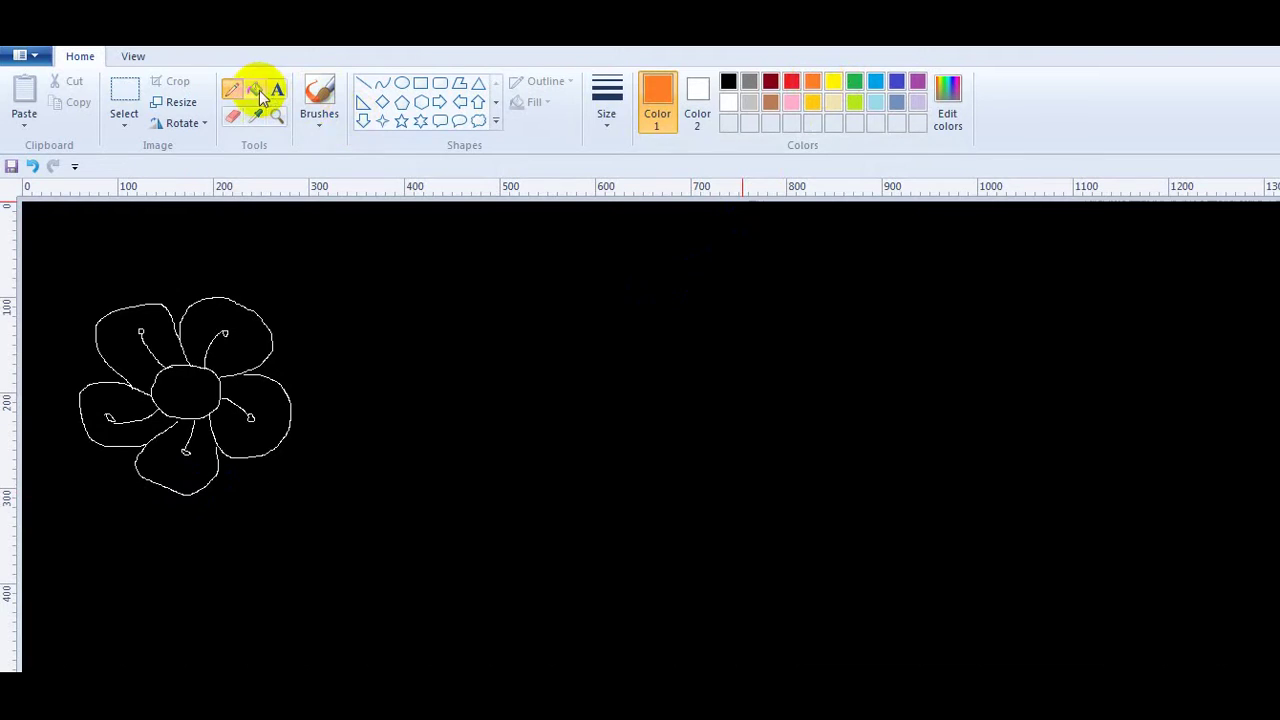
{"action": "left_click", "coordinate": [209, 328]}
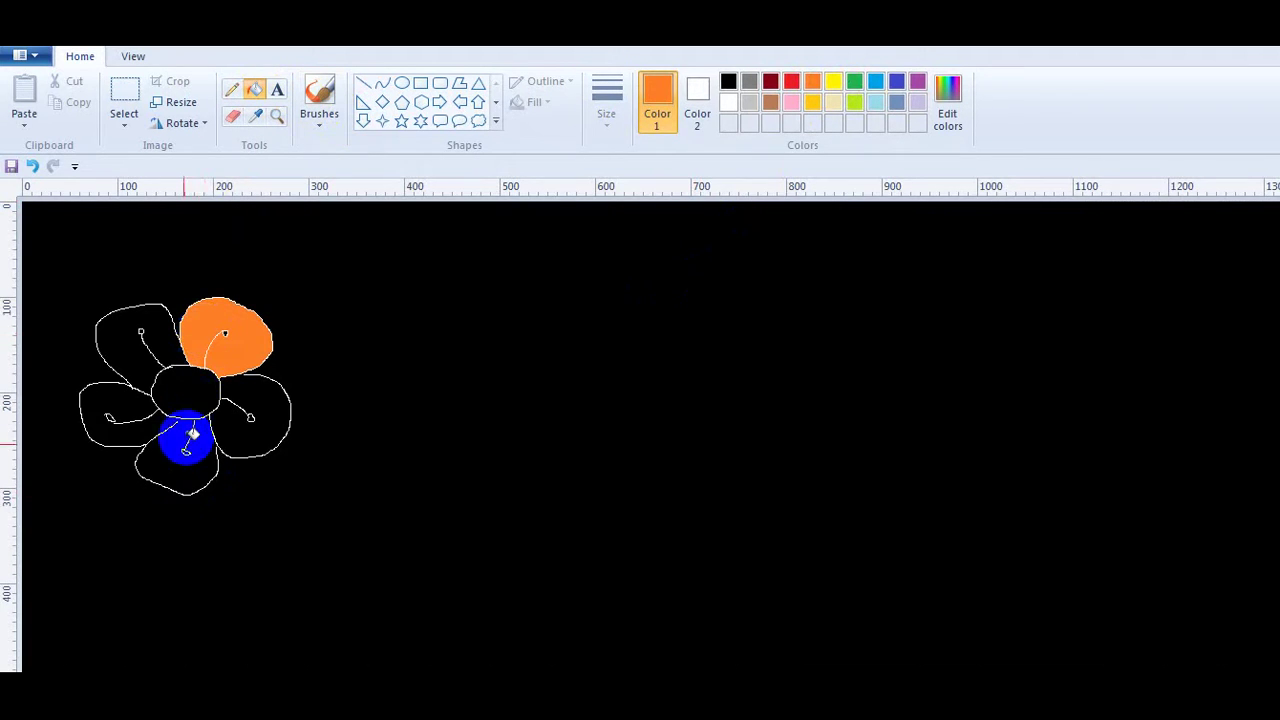
{"action": "left_click", "coordinate": [217, 463]}
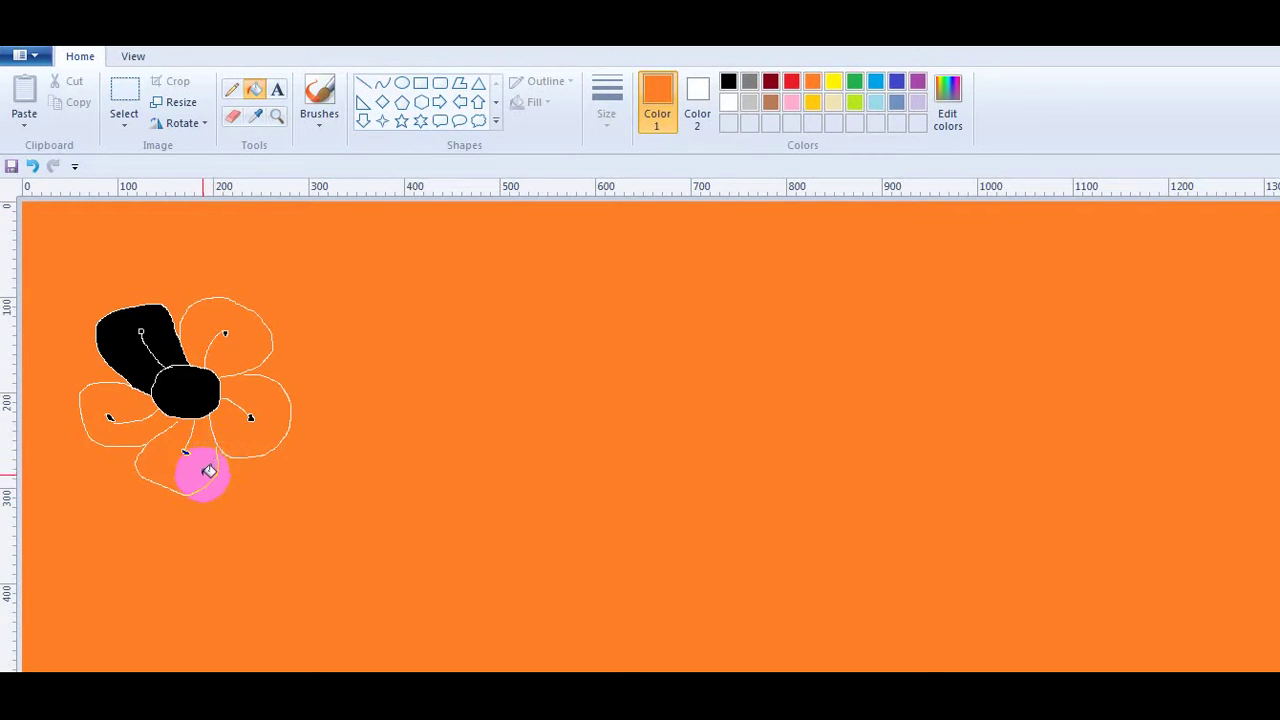
{"action": "left_click", "coordinate": [33, 167]}
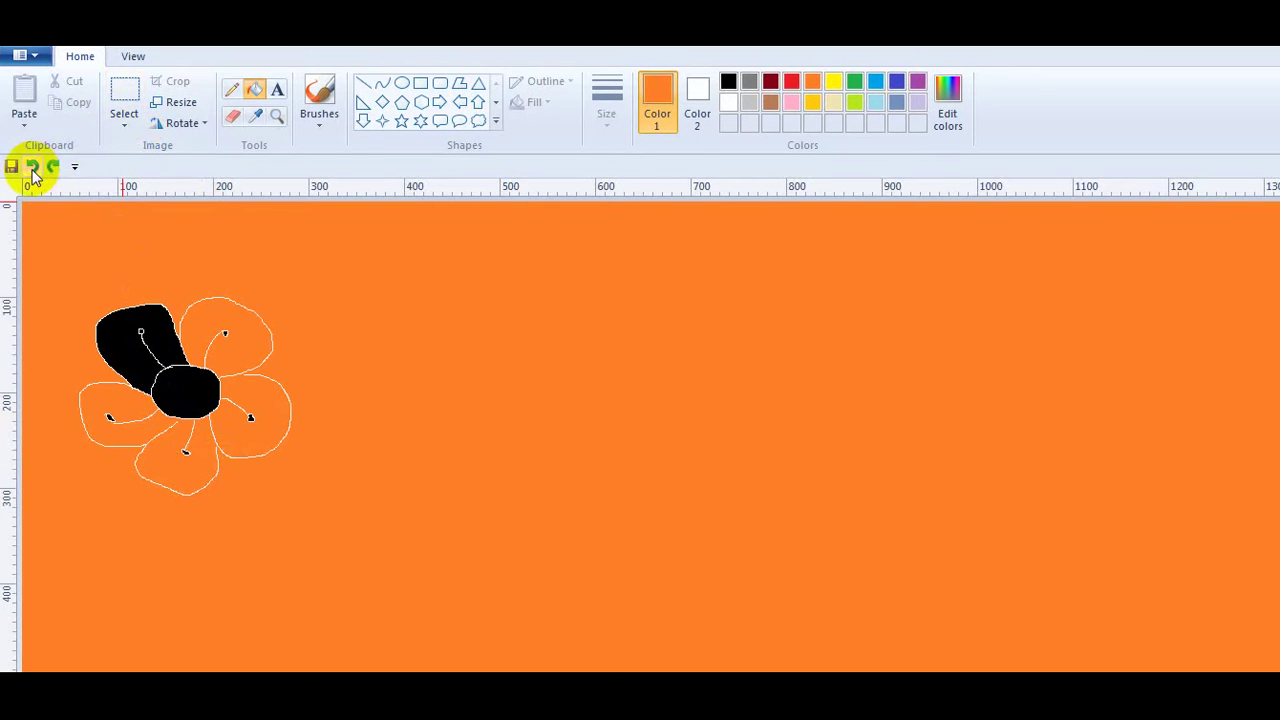
{"action": "left_click", "coordinate": [33, 167]}
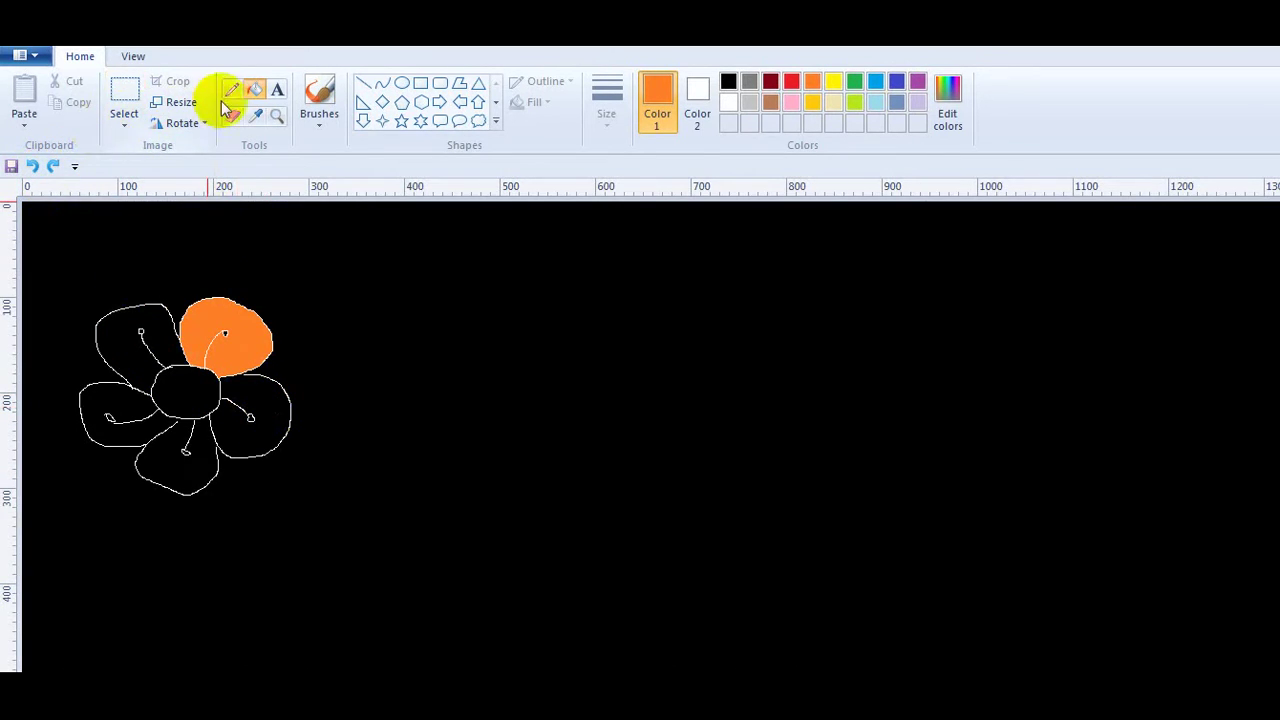
Close the gap in the outline between the upper-right and lower-right petals with a white Pencil stroke.
{"action": "left_click", "coordinate": [231, 89]}
{"action": "left_click", "coordinate": [728, 81]}
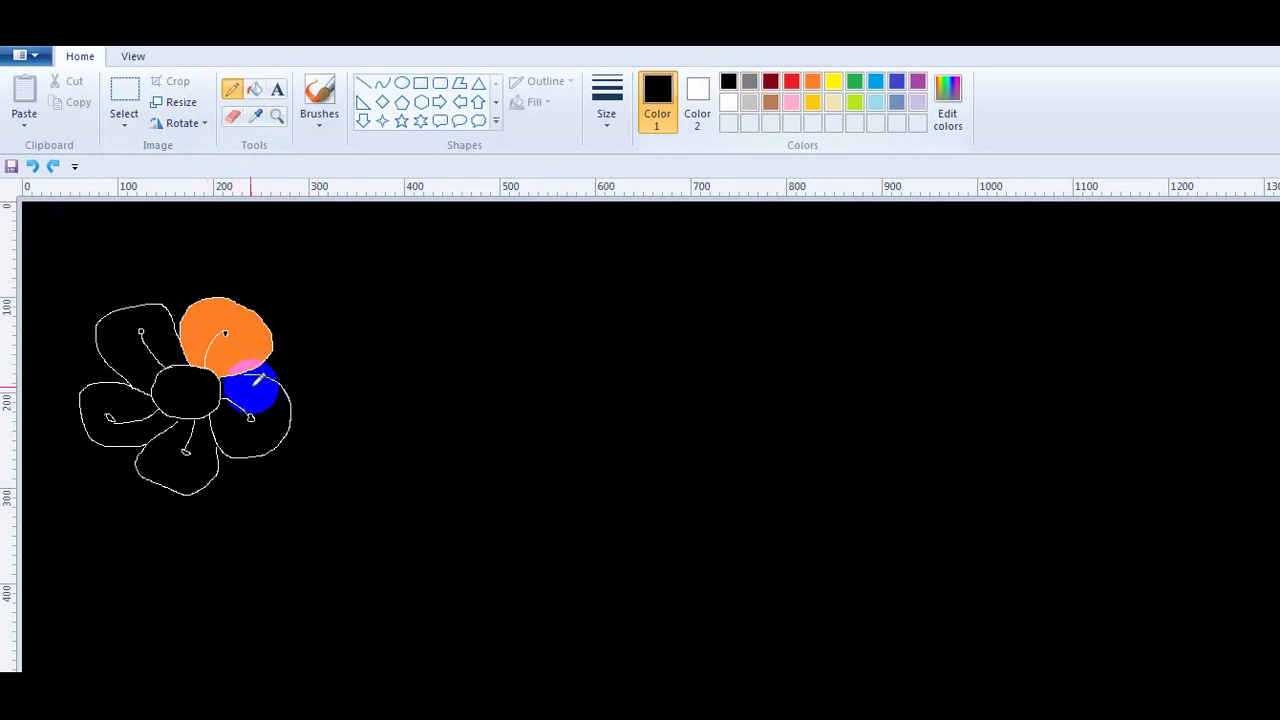
{"action": "left_click", "coordinate": [697, 100]}
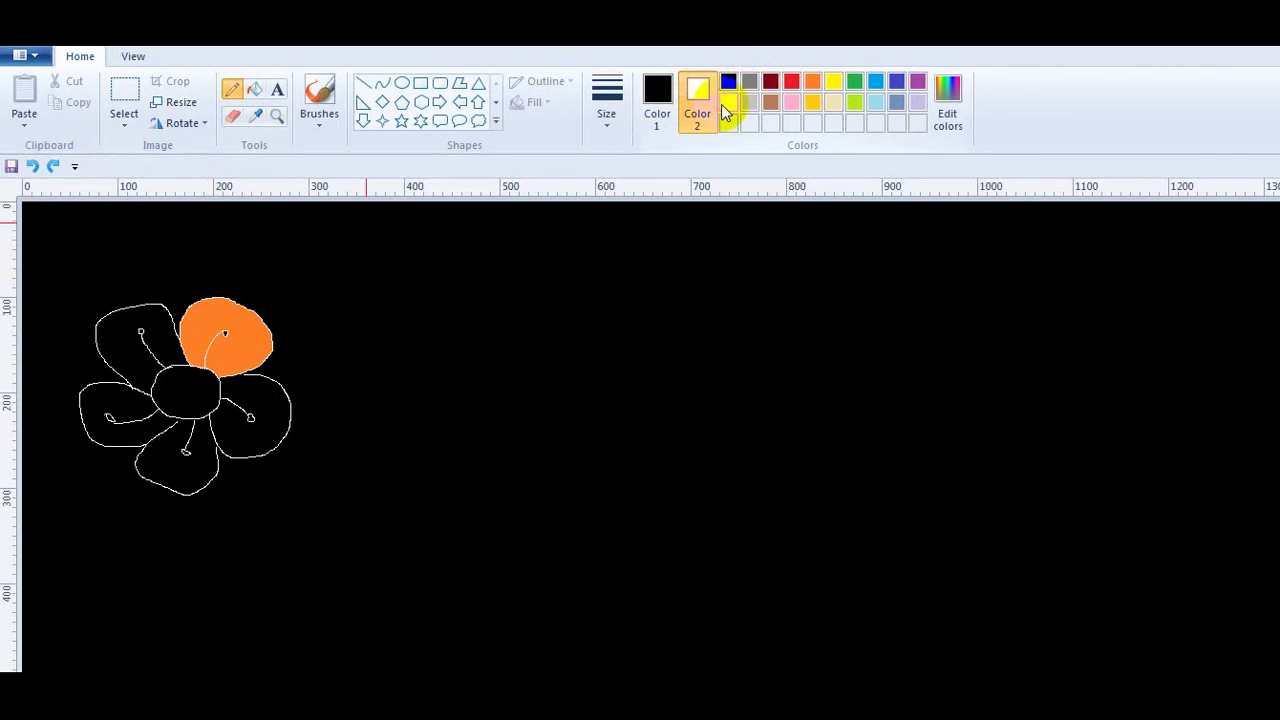
{"action": "left_click", "coordinate": [657, 100]}
{"action": "left_click", "coordinate": [728, 102]}
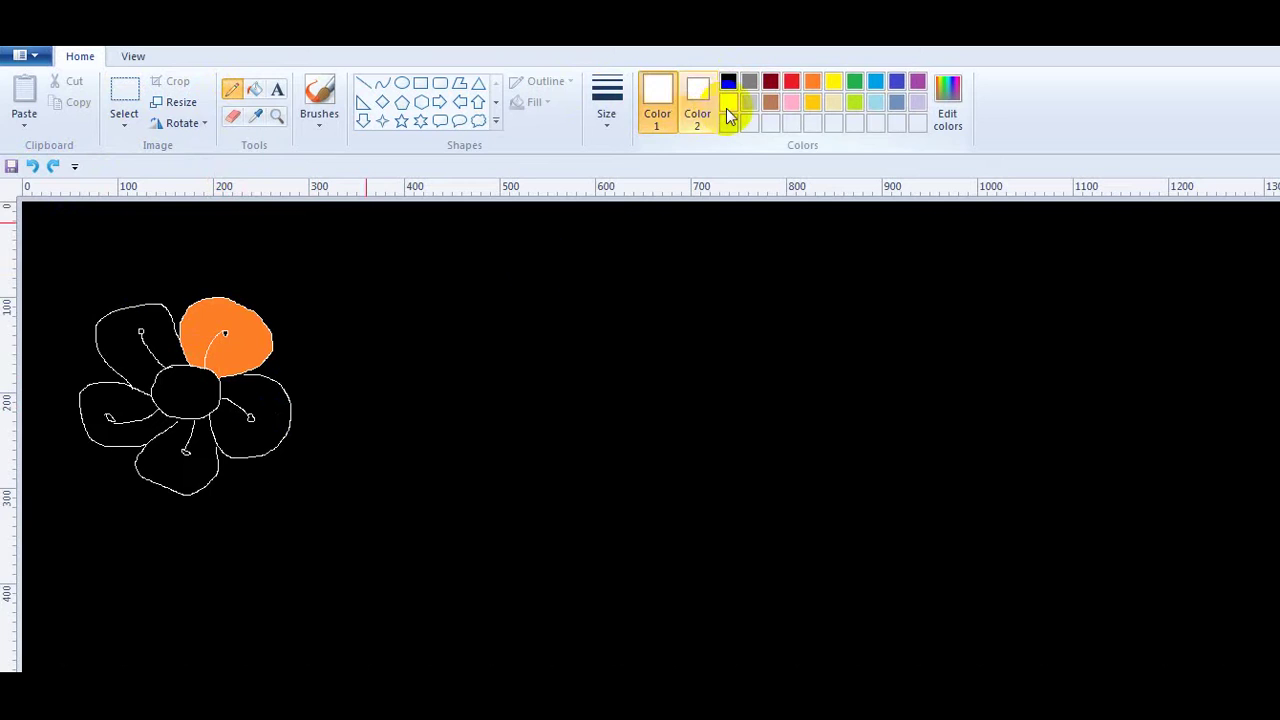
{"action": "left_click", "coordinate": [265, 376]}
{"action": "left_click_drag", "start_coordinate": [264, 377], "coordinate": [248, 378]}
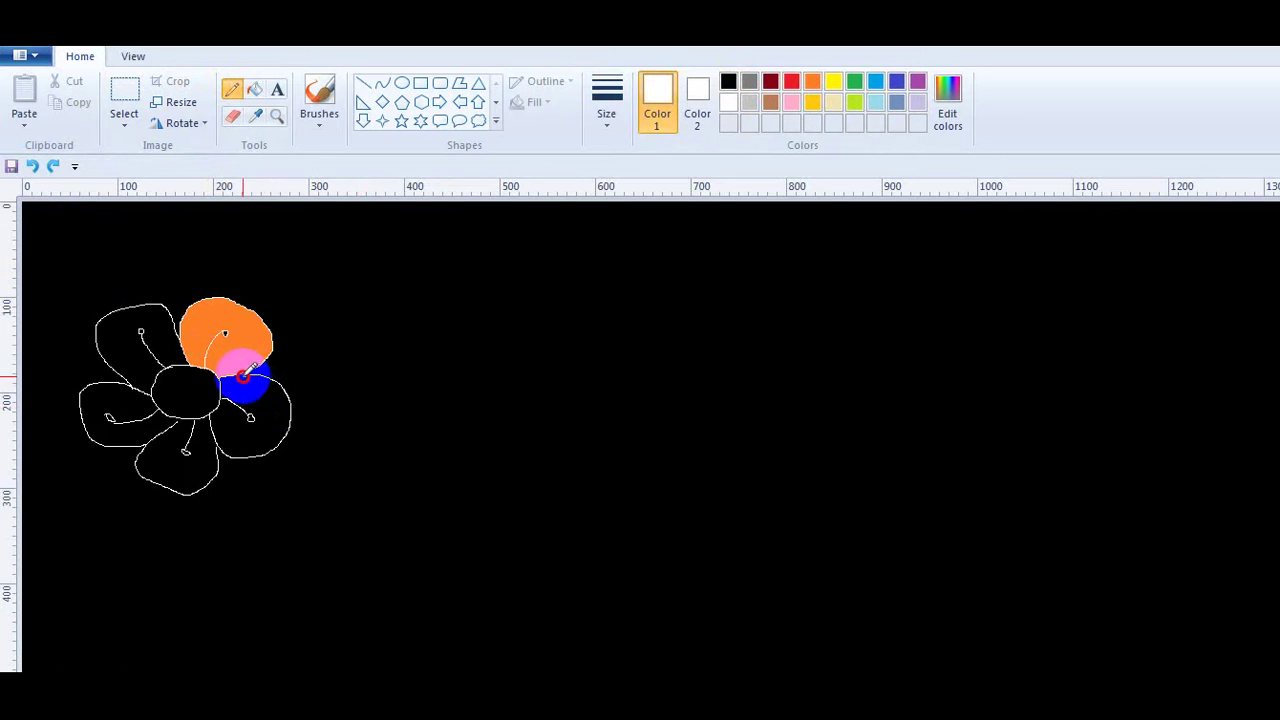
{"action": "left_click", "coordinate": [32, 166]}
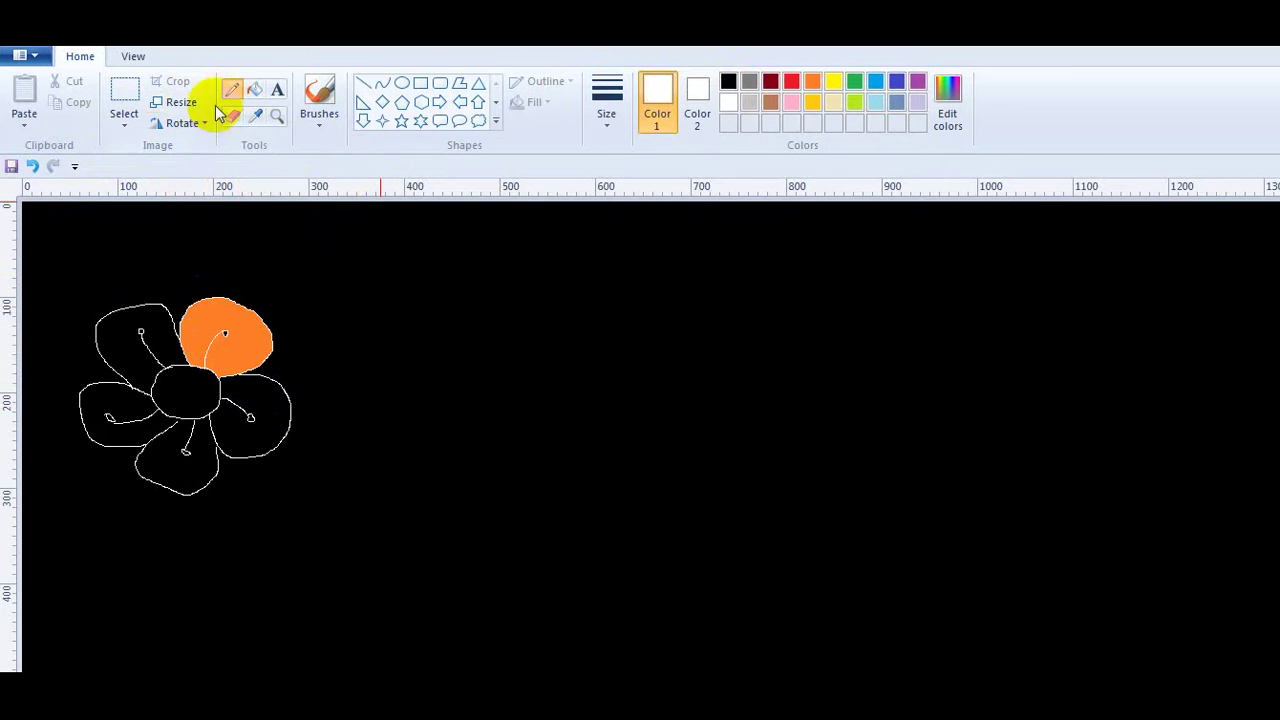
Fill the lower-right petal with orange, try filling the bottom petal as well, and undo that last fill.
{"action": "left_click", "coordinate": [255, 89]}
{"action": "left_click", "coordinate": [812, 81]}
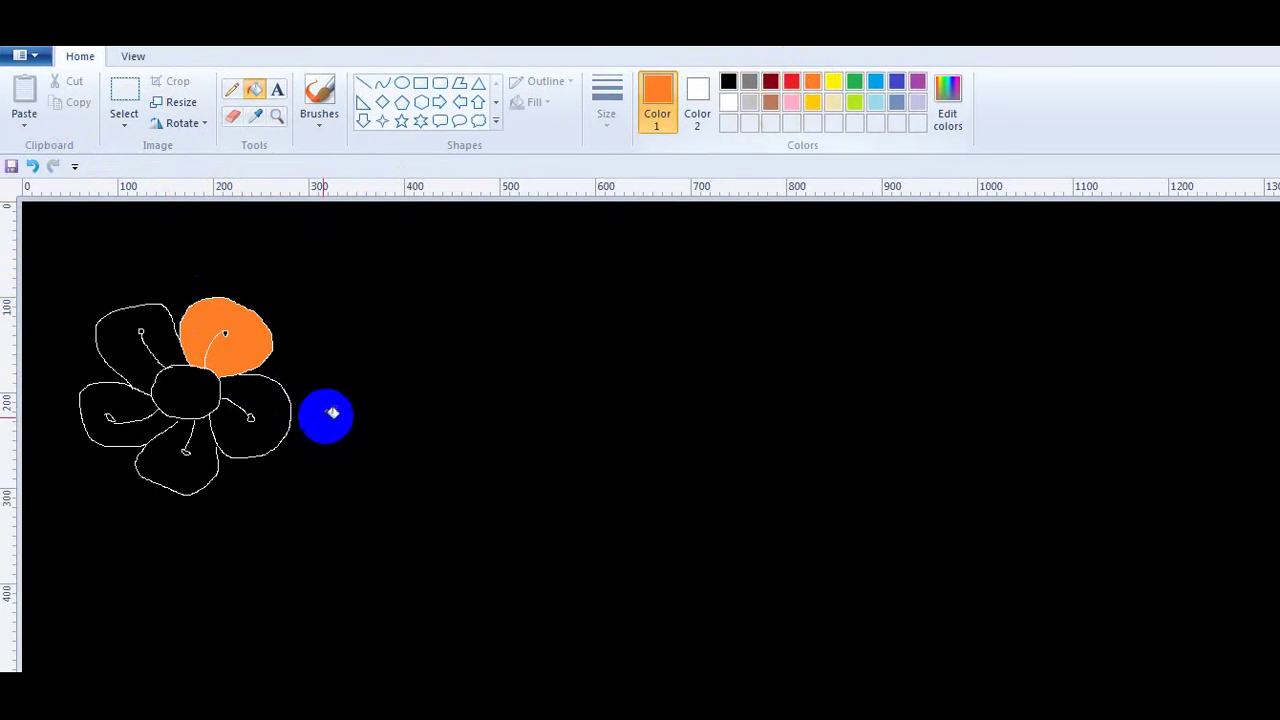
{"action": "left_click", "coordinate": [250, 427]}
{"action": "left_click", "coordinate": [191, 469]}
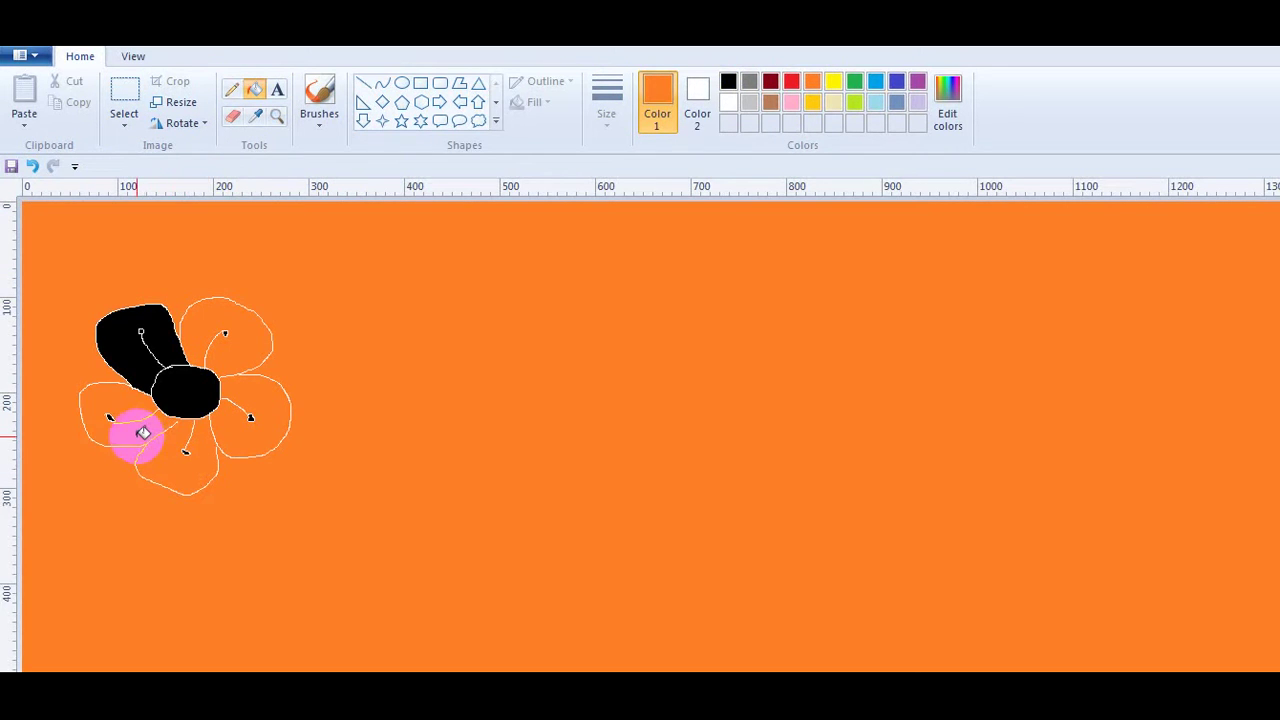
{"action": "left_click", "coordinate": [33, 166]}
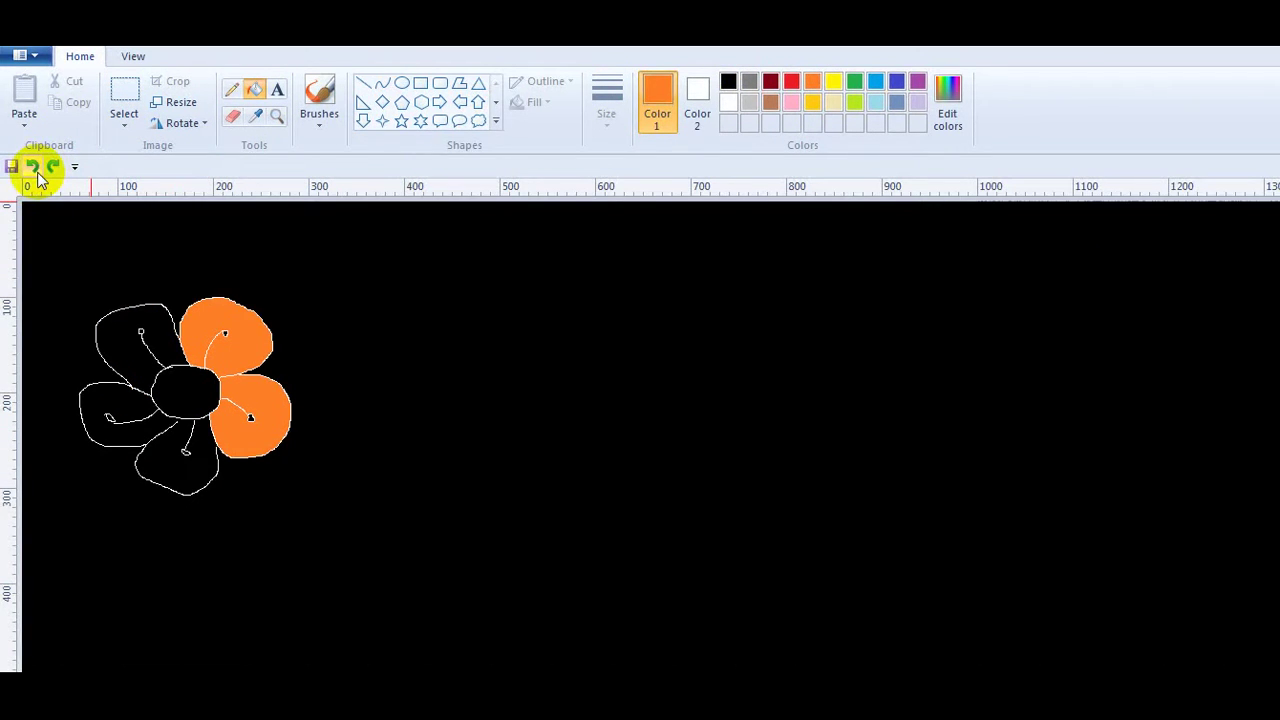
Close the gap in the outline between the lower-right and bottom petals with a white Pencil stroke.
{"action": "left_click", "coordinate": [231, 89]}
{"action": "left_click", "coordinate": [728, 81]}
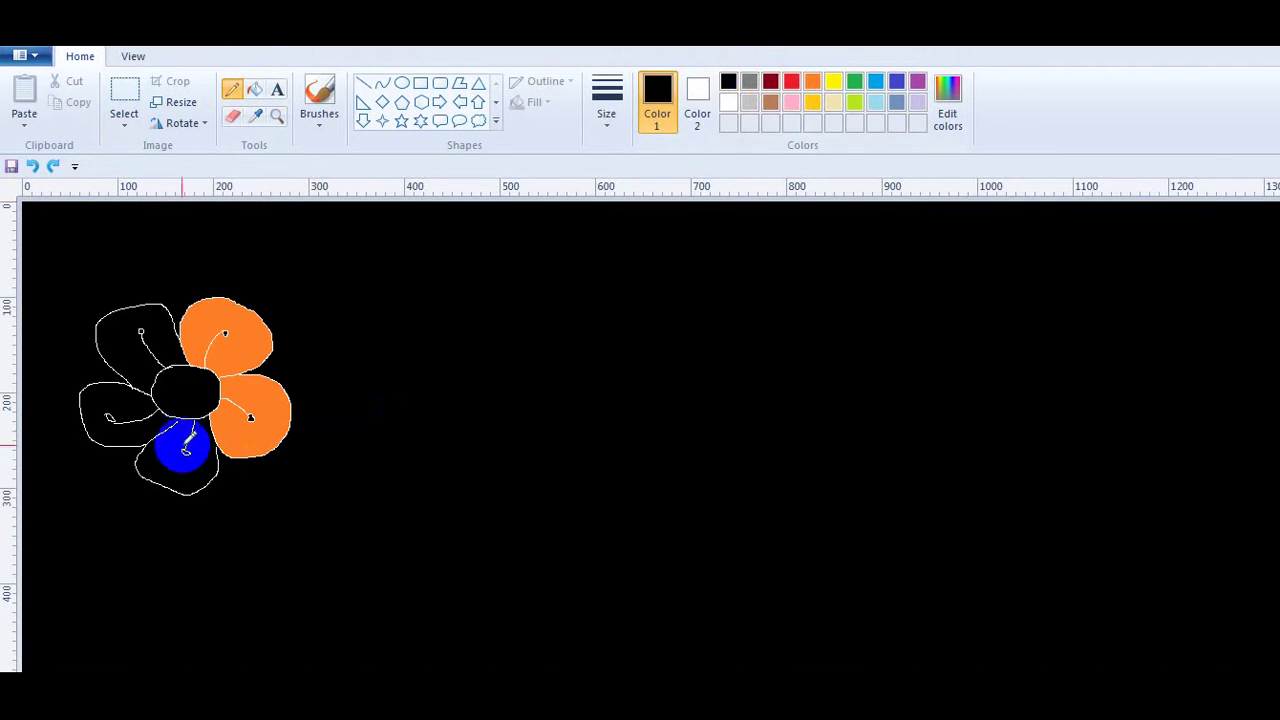
{"action": "left_click_drag", "start_coordinate": [189, 445], "coordinate": [225, 440]}
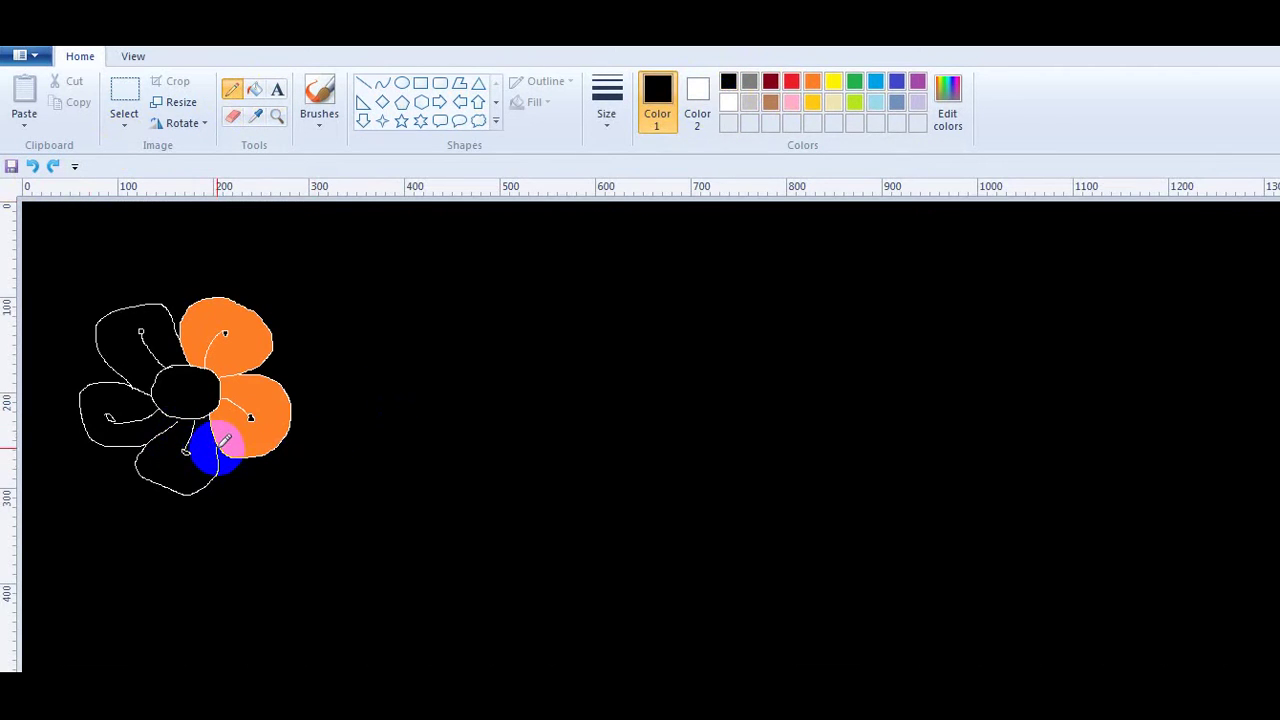
{"action": "left_click", "coordinate": [728, 102]}
{"action": "left_click", "coordinate": [247, 442]}
{"action": "left_click_drag", "start_coordinate": [247, 442], "coordinate": [224, 443]}
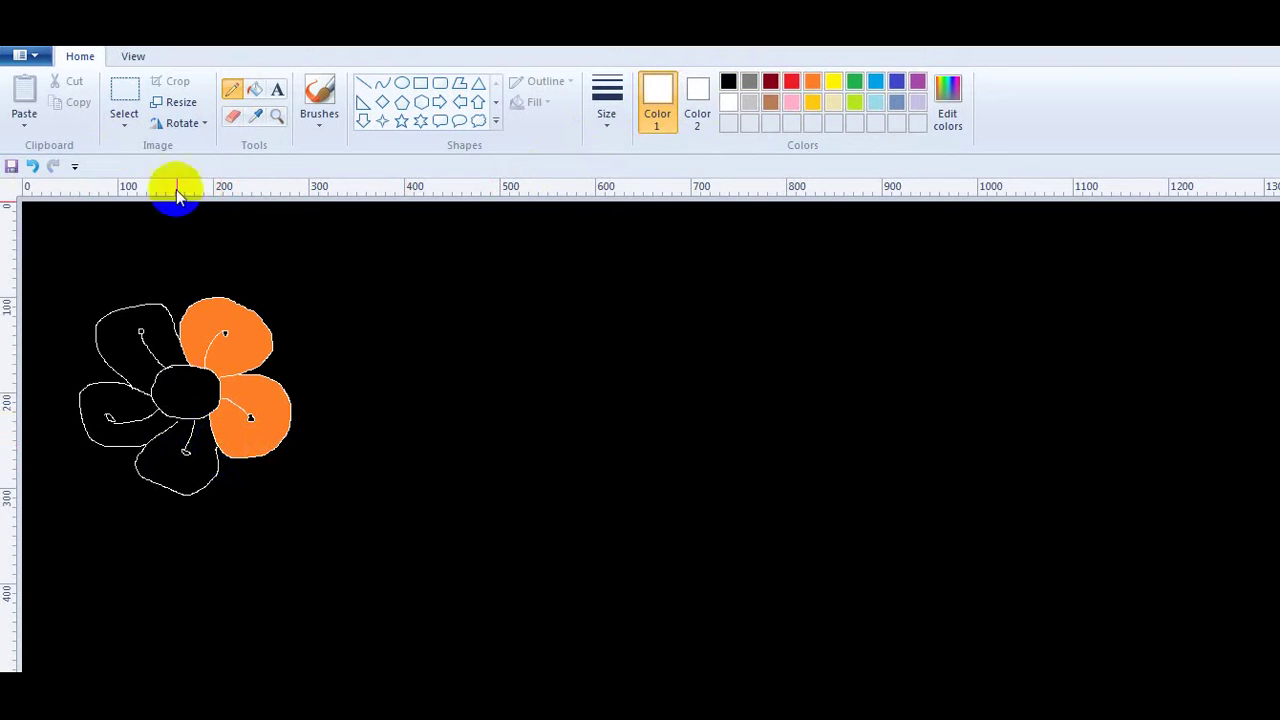
Fill the bottom, left and upper-left petals with orange and the flower's oval centre with yellow.
{"action": "left_click", "coordinate": [255, 90]}
{"action": "left_click", "coordinate": [811, 84]}
{"action": "left_click_drag", "start_coordinate": [149, 466], "coordinate": [171, 445]}
{"action": "left_click", "coordinate": [137, 350]}
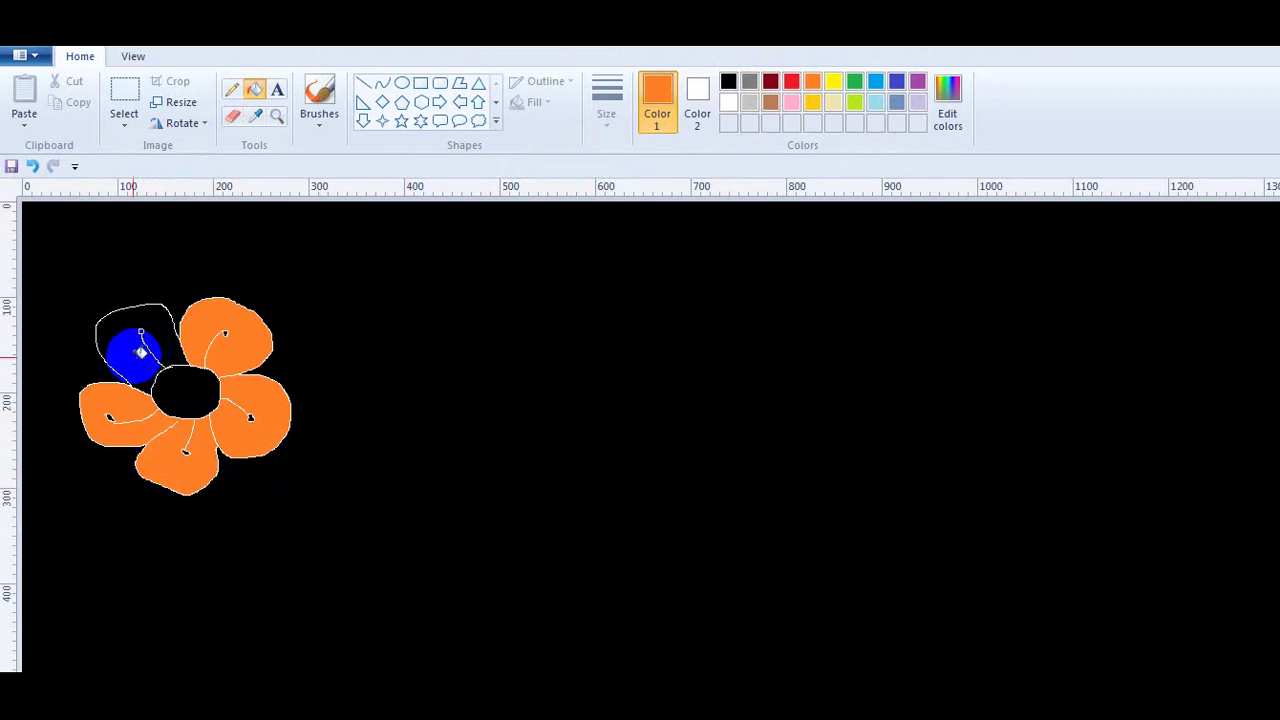
{"action": "left_click_drag", "start_coordinate": [238, 460], "coordinate": [320, 417]}
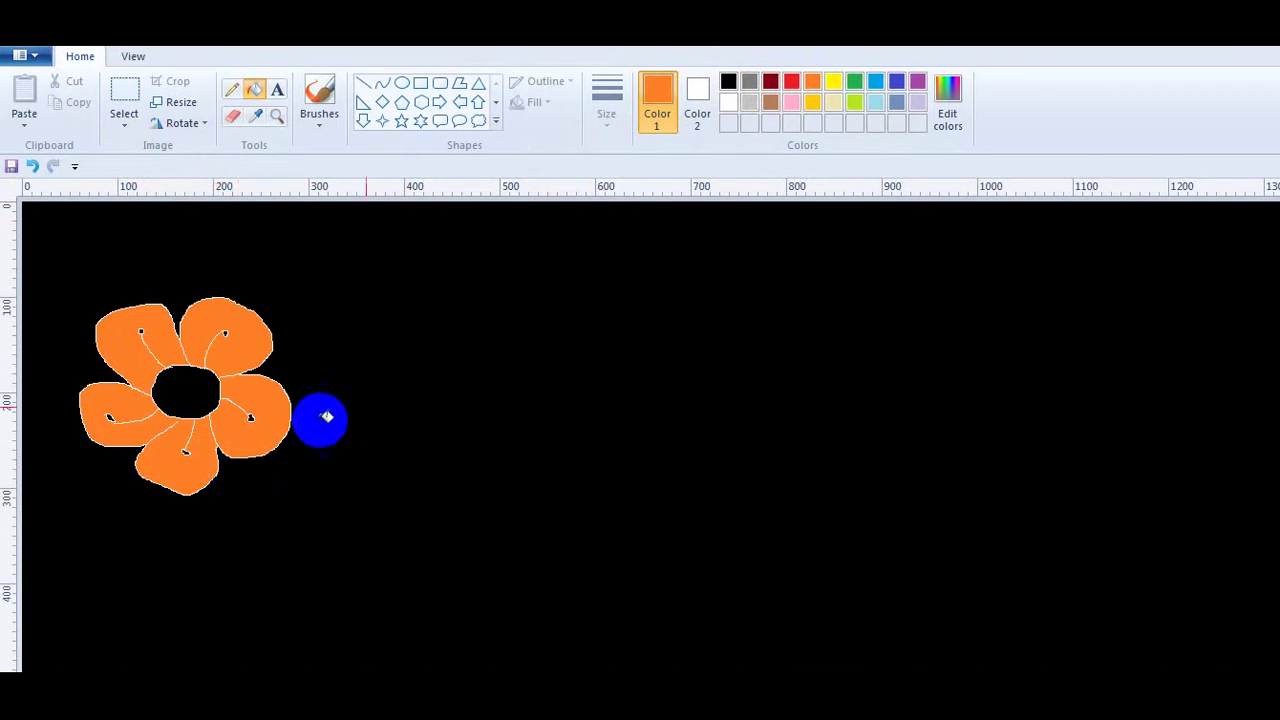
{"action": "left_click", "coordinate": [832, 86]}
{"action": "left_click", "coordinate": [200, 390]}
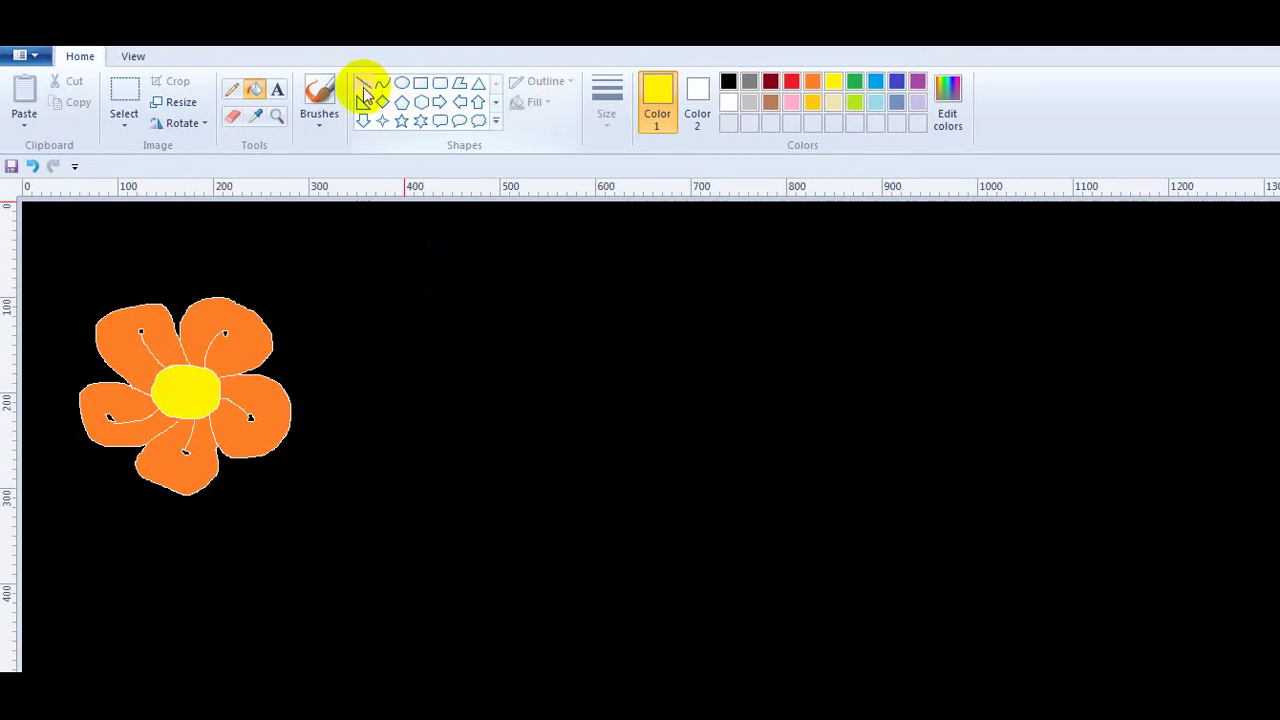
Draw a green stem down from the bottom petal with the Pencil at its thickest line size.
{"action": "left_click", "coordinate": [231, 90]}
{"action": "left_click", "coordinate": [607, 104]}
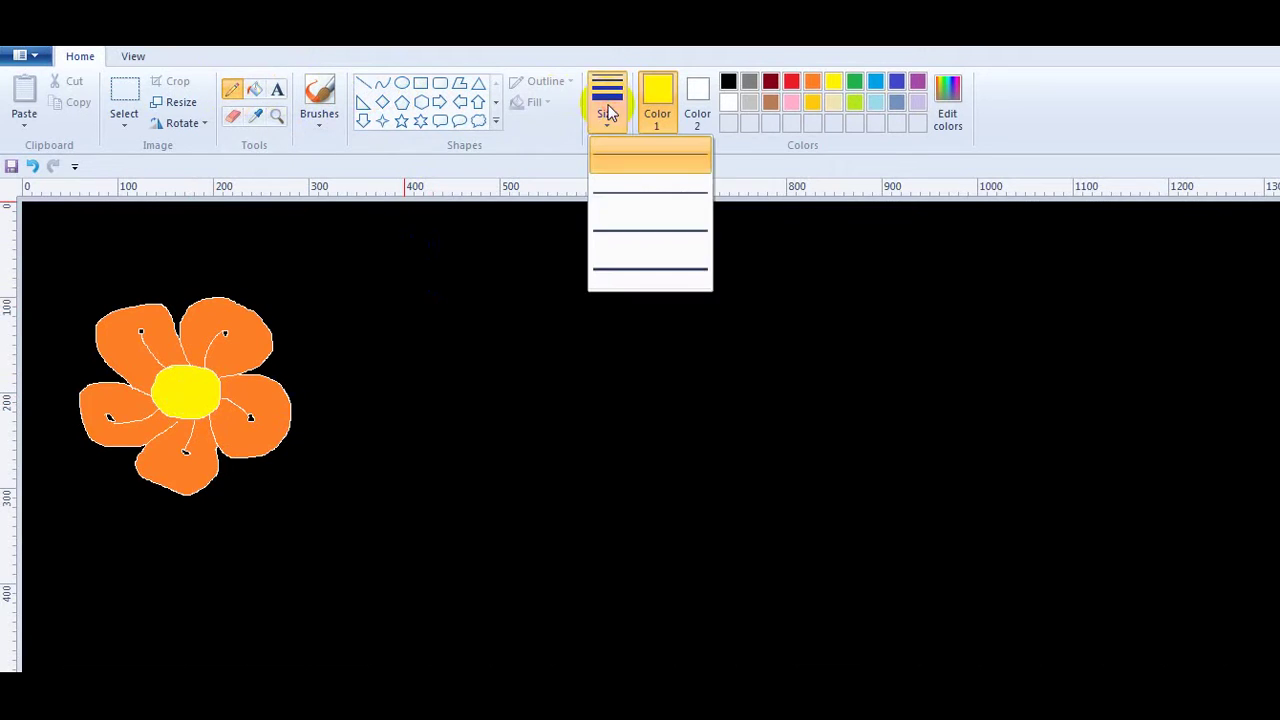
{"action": "left_click", "coordinate": [650, 266]}
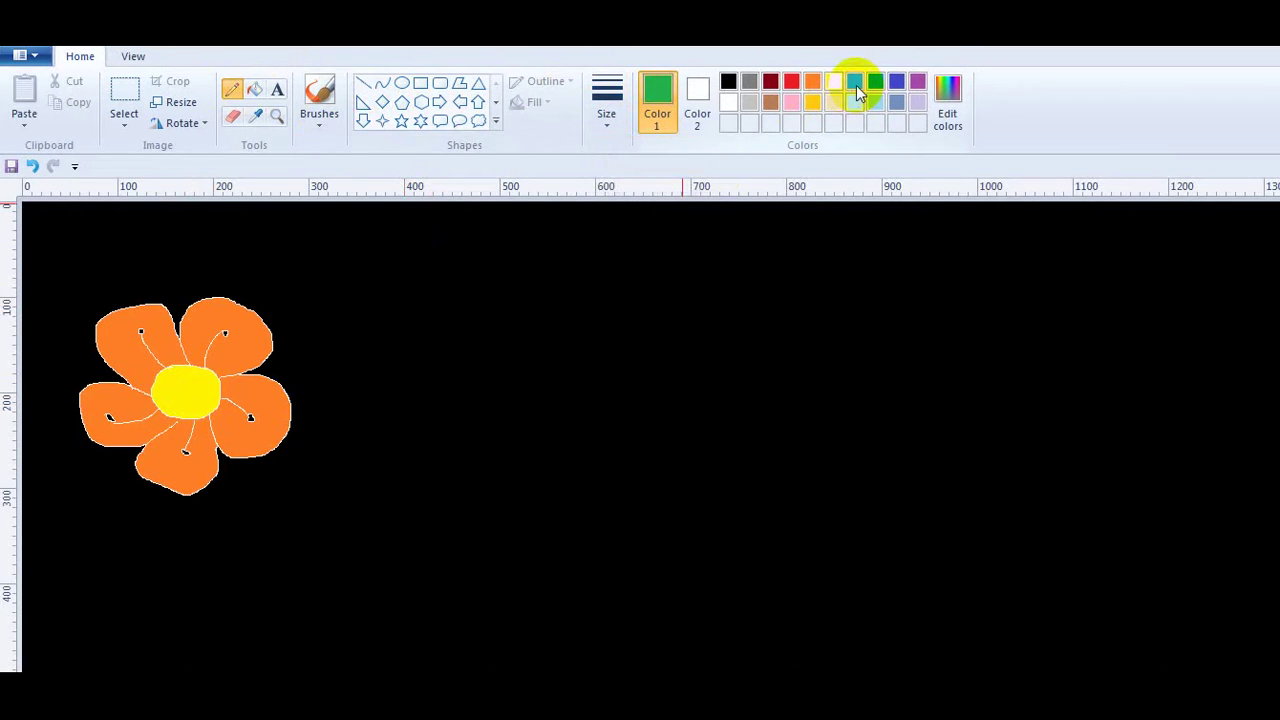
{"action": "left_click_drag", "start_coordinate": [184, 497], "coordinate": [162, 664]}
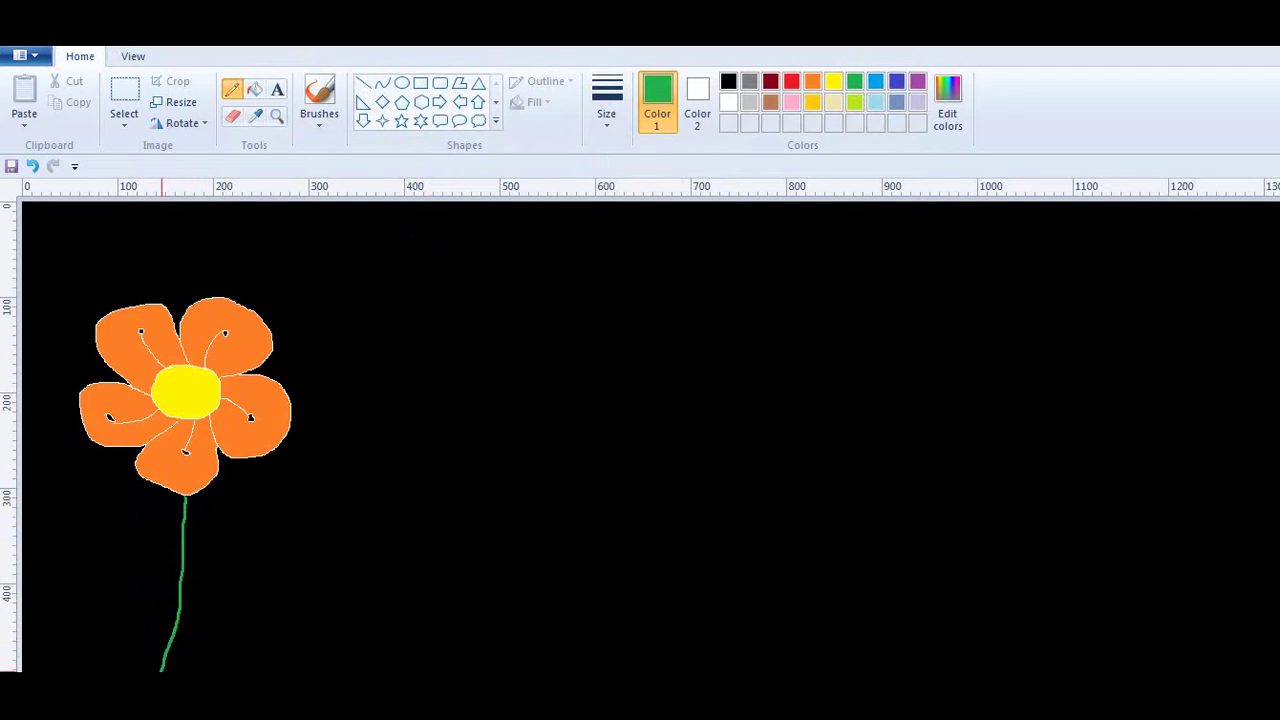
Draw a large pointed green leaf on the stem's right side, with a midrib and branching side veins.
{"action": "mouse_move", "coordinate": [180, 606]}
{"action": "left_mouse_down"}
{"action": "mouse_move", "coordinate": [297, 523]}
{"action": "mouse_move", "coordinate": [374, 489]}
{"action": "mouse_move", "coordinate": [286, 614]}
{"action": "mouse_move", "coordinate": [198, 680]}
{"action": "mouse_move", "coordinate": [191, 646]}
{"action": "mouse_move", "coordinate": [341, 512]}
{"action": "mouse_move", "coordinate": [294, 566]}
{"action": "mouse_move", "coordinate": [318, 560]}
{"action": "left_mouse_up"}
{"action": "left_click", "coordinate": [40, 166]}
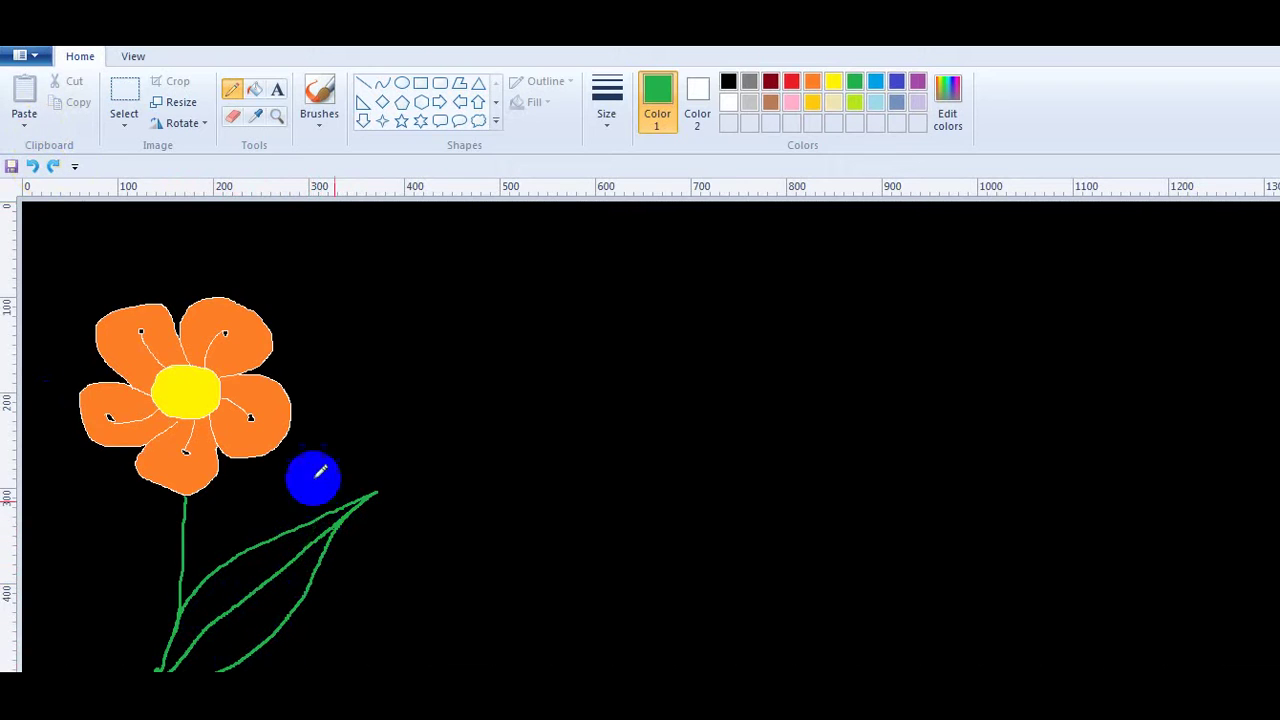
{"action": "mouse_move", "coordinate": [305, 522]}
{"action": "left_mouse_down"}
{"action": "mouse_move", "coordinate": [275, 576]}
{"action": "mouse_move", "coordinate": [311, 576]}
{"action": "mouse_move", "coordinate": [246, 551]}
{"action": "mouse_move", "coordinate": [226, 613]}
{"action": "mouse_move", "coordinate": [290, 616]}
{"action": "left_mouse_up"}
{"action": "mouse_move", "coordinate": [191, 591]}
{"action": "left_mouse_down"}
{"action": "mouse_move", "coordinate": [187, 650]}
{"action": "mouse_move", "coordinate": [240, 652]}
{"action": "left_mouse_up"}
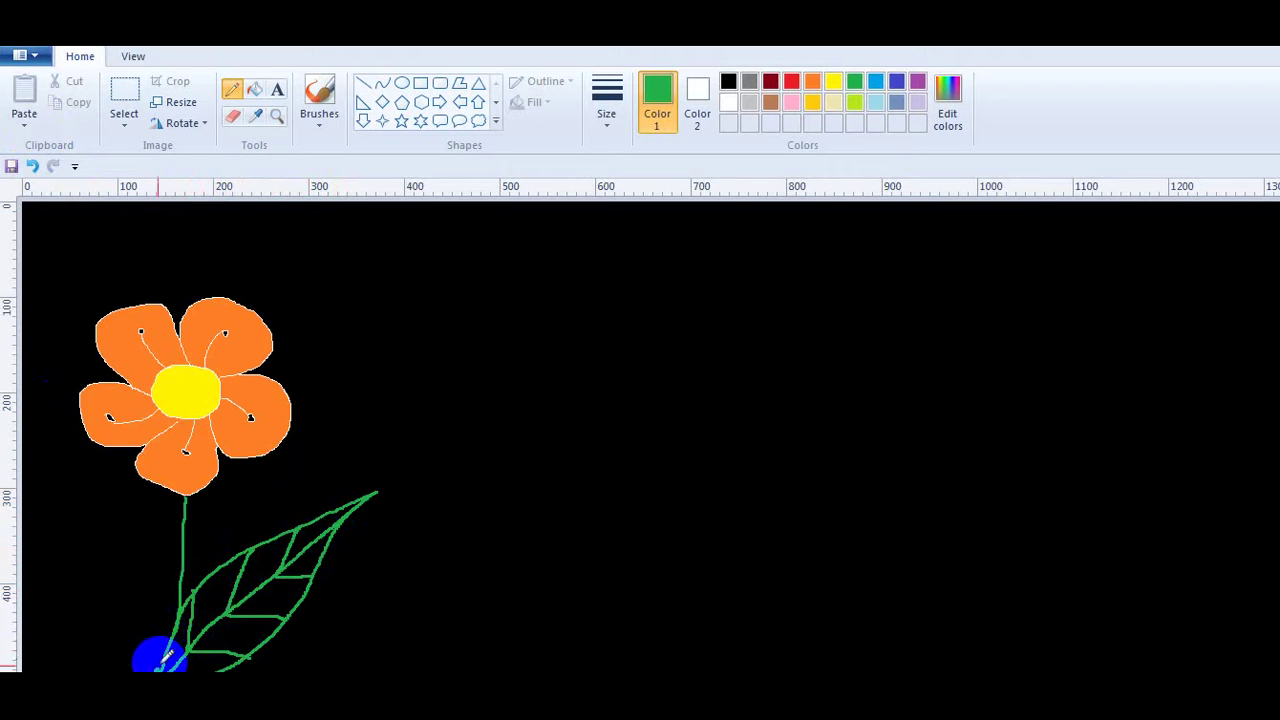
Draw a large pointed green leaf on the stem's left side with the Pencil, including a midrib and branching side veins.
{"action": "mouse_move", "coordinate": [158, 660]}
{"action": "left_mouse_down"}
{"action": "mouse_move", "coordinate": [119, 644]}
{"action": "mouse_move", "coordinate": [91, 602]}
{"action": "mouse_move", "coordinate": [75, 509]}
{"action": "mouse_move", "coordinate": [172, 640]}
{"action": "left_mouse_up"}
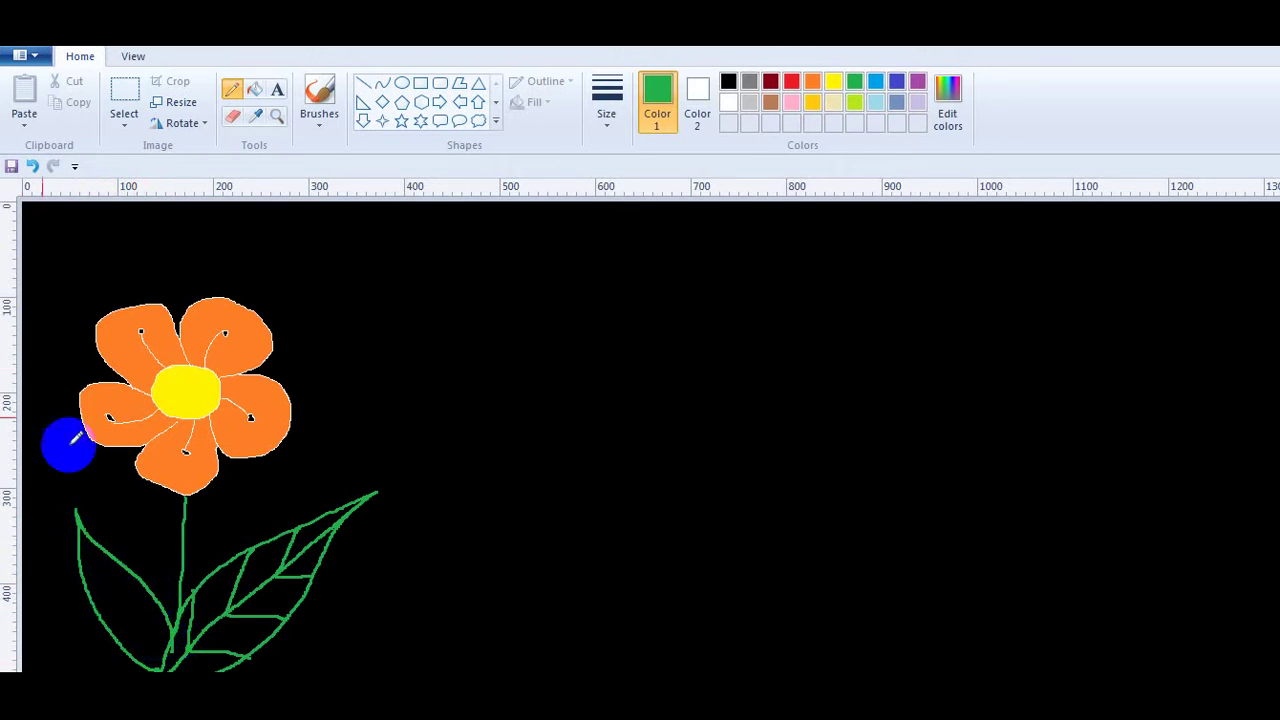
{"action": "left_click", "coordinate": [32, 166]}
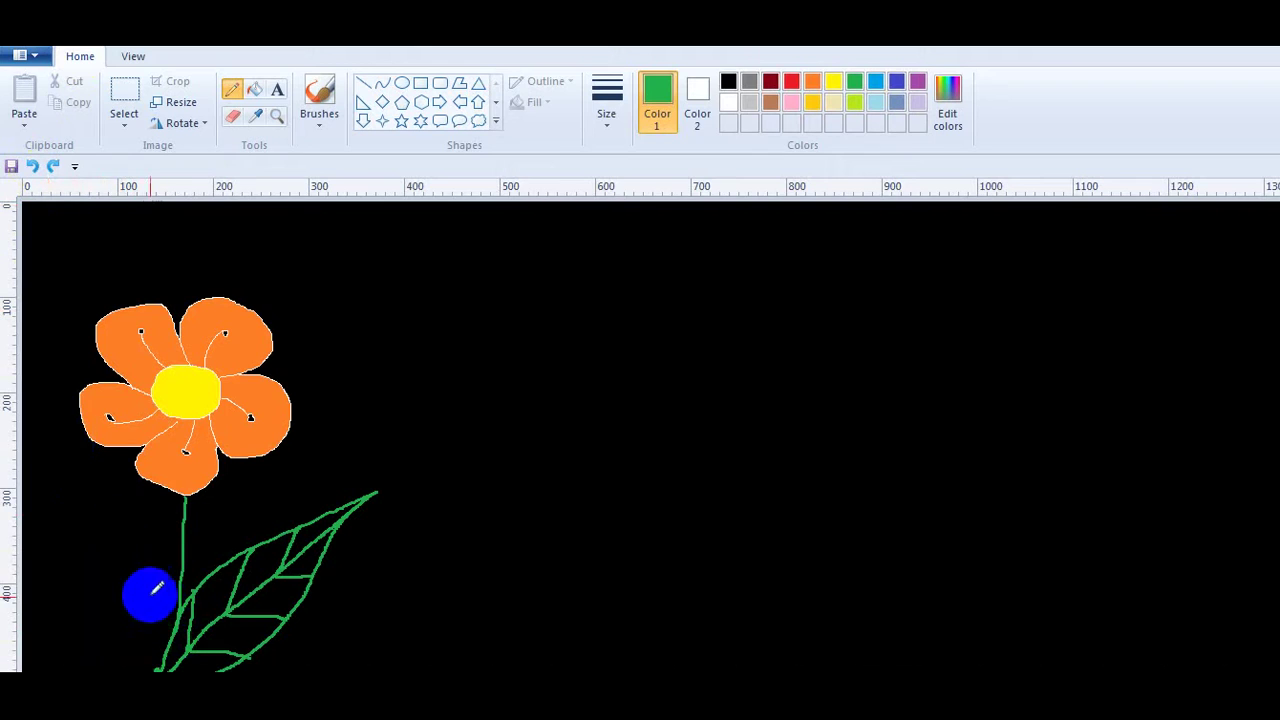
{"action": "mouse_move", "coordinate": [157, 666]}
{"action": "left_mouse_down"}
{"action": "mouse_move", "coordinate": [67, 592]}
{"action": "mouse_move", "coordinate": [46, 536]}
{"action": "mouse_move", "coordinate": [45, 447]}
{"action": "mouse_move", "coordinate": [133, 562]}
{"action": "mouse_move", "coordinate": [168, 658]}
{"action": "left_mouse_up"}
{"action": "mouse_move", "coordinate": [52, 428]}
{"action": "left_mouse_down"}
{"action": "mouse_move", "coordinate": [47, 450]}
{"action": "mouse_move", "coordinate": [84, 543]}
{"action": "mouse_move", "coordinate": [149, 657]}
{"action": "mouse_move", "coordinate": [49, 503]}
{"action": "mouse_move", "coordinate": [66, 517]}
{"action": "mouse_move", "coordinate": [76, 483]}
{"action": "mouse_move", "coordinate": [57, 543]}
{"action": "mouse_move", "coordinate": [91, 571]}
{"action": "mouse_move", "coordinate": [112, 520]}
{"action": "mouse_move", "coordinate": [80, 609]}
{"action": "mouse_move", "coordinate": [127, 623]}
{"action": "mouse_move", "coordinate": [134, 566]}
{"action": "left_mouse_up"}
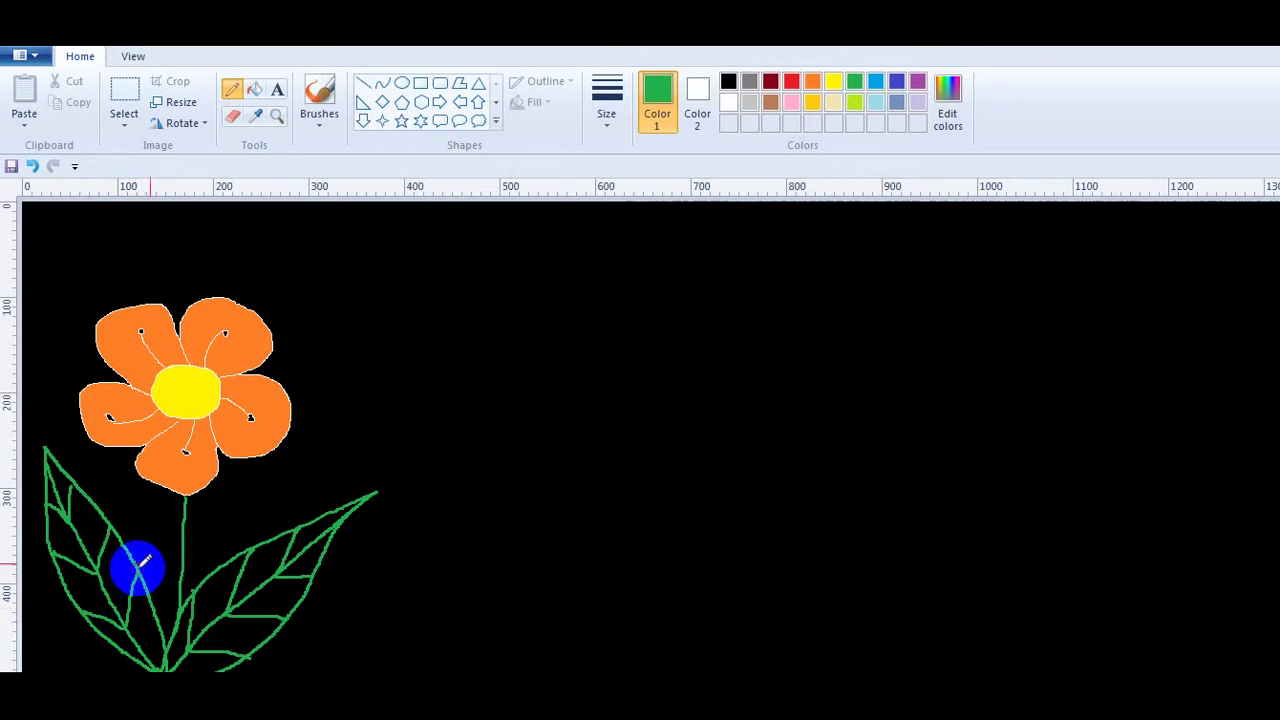
Fill all sections of the leaf on the stem's right side with lime green.
{"action": "left_click", "coordinate": [854, 103]}
{"action": "left_click", "coordinate": [253, 91]}
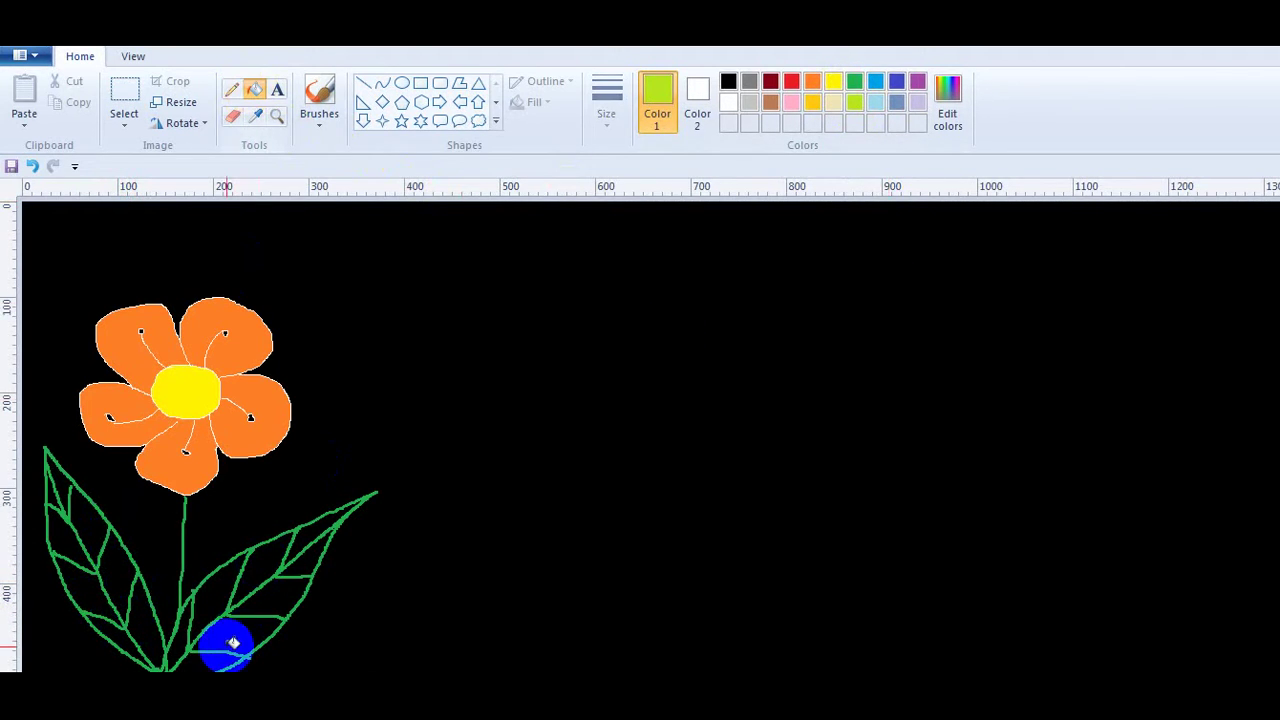
{"action": "left_click", "coordinate": [234, 600]}
{"action": "left_click", "coordinate": [309, 534]}
{"action": "left_click", "coordinate": [306, 557]}
{"action": "left_click", "coordinate": [286, 597]}
{"action": "left_click", "coordinate": [247, 638]}
{"action": "left_click", "coordinate": [189, 657]}
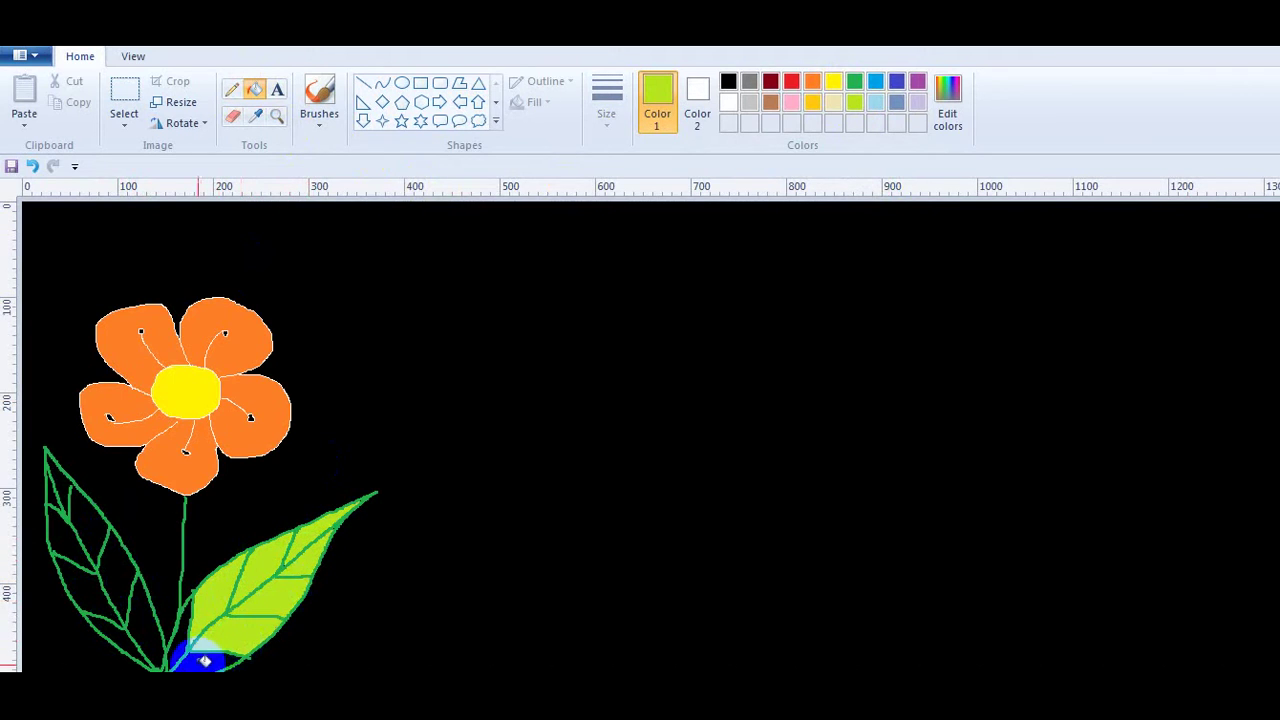
Fill all sections of the leaf on the stem's left side with lime green.
{"action": "left_click", "coordinate": [149, 645]}
{"action": "left_click", "coordinate": [114, 634]}
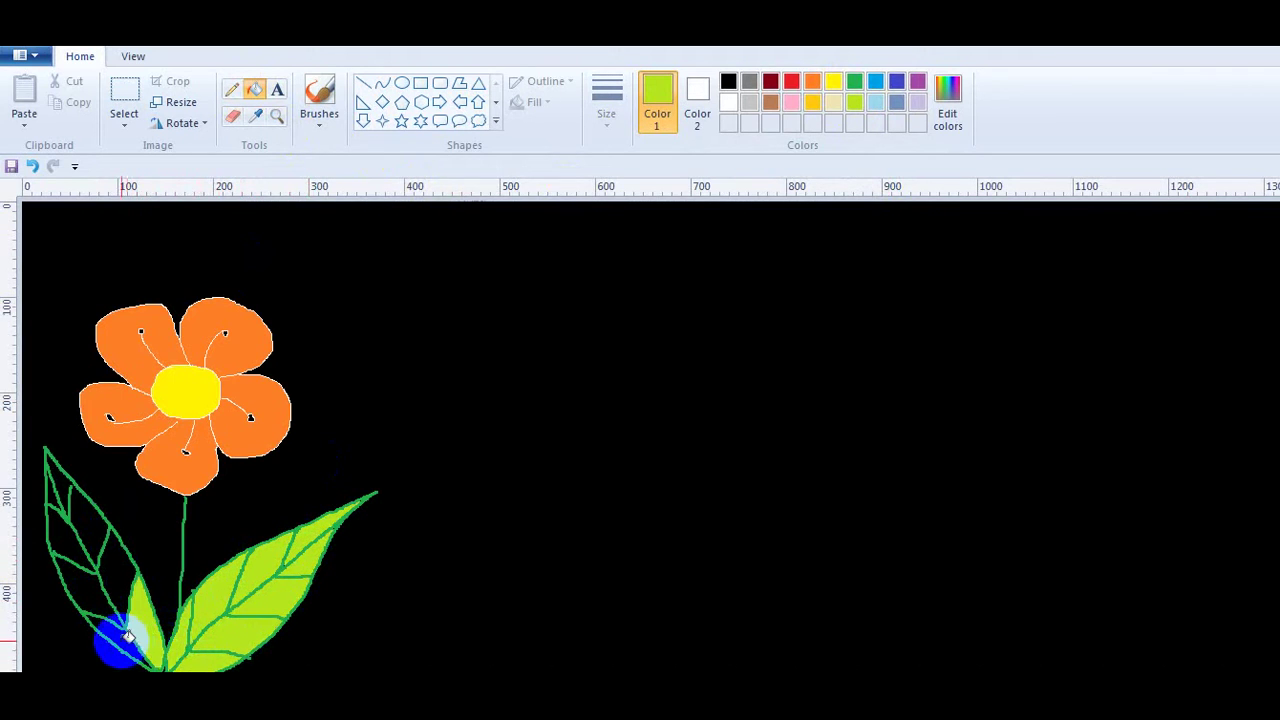
{"action": "left_click", "coordinate": [100, 606]}
{"action": "left_click", "coordinate": [114, 586]}
{"action": "left_click", "coordinate": [102, 541]}
{"action": "left_click", "coordinate": [65, 532]}
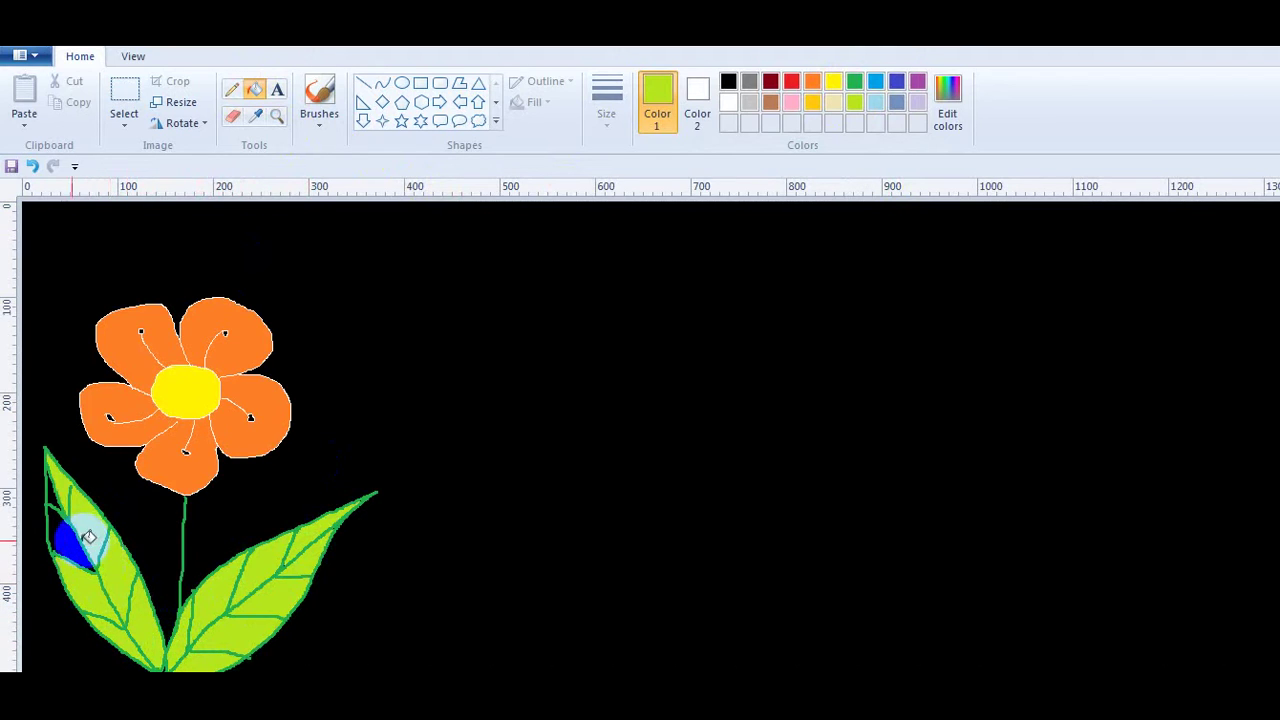
{"action": "left_click", "coordinate": [54, 496]}
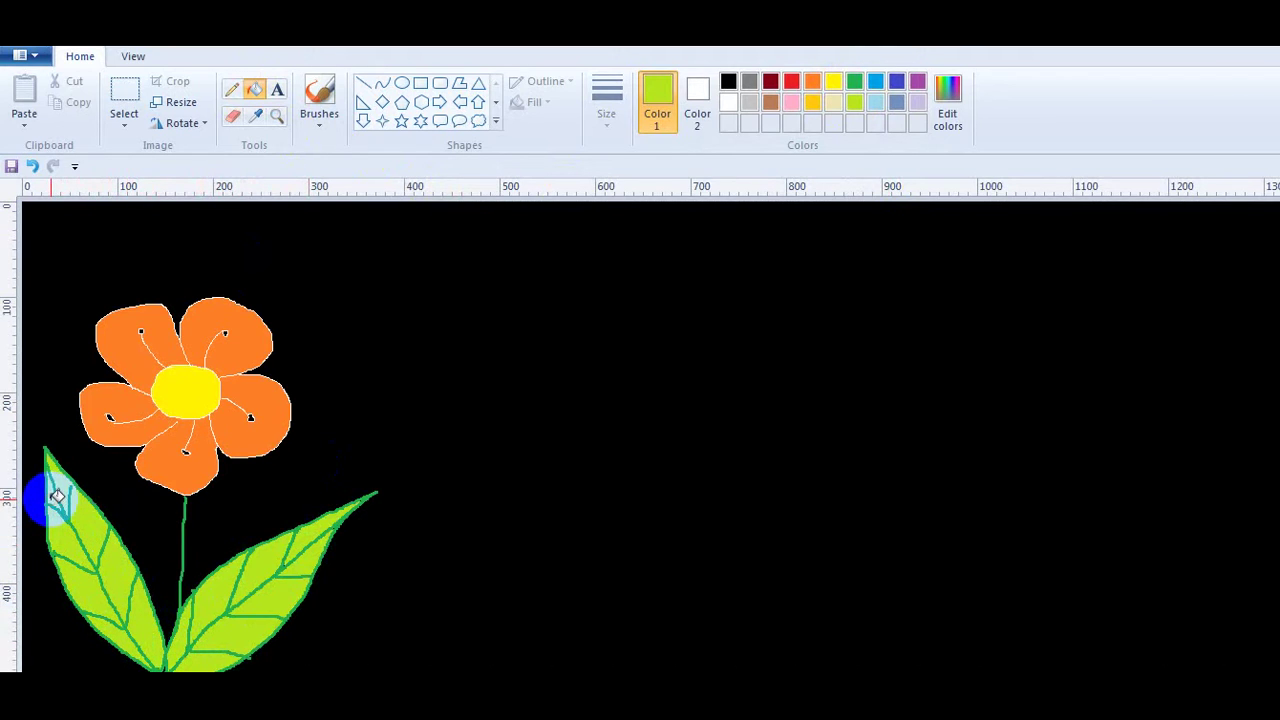
{"action": "left_click", "coordinate": [55, 509]}
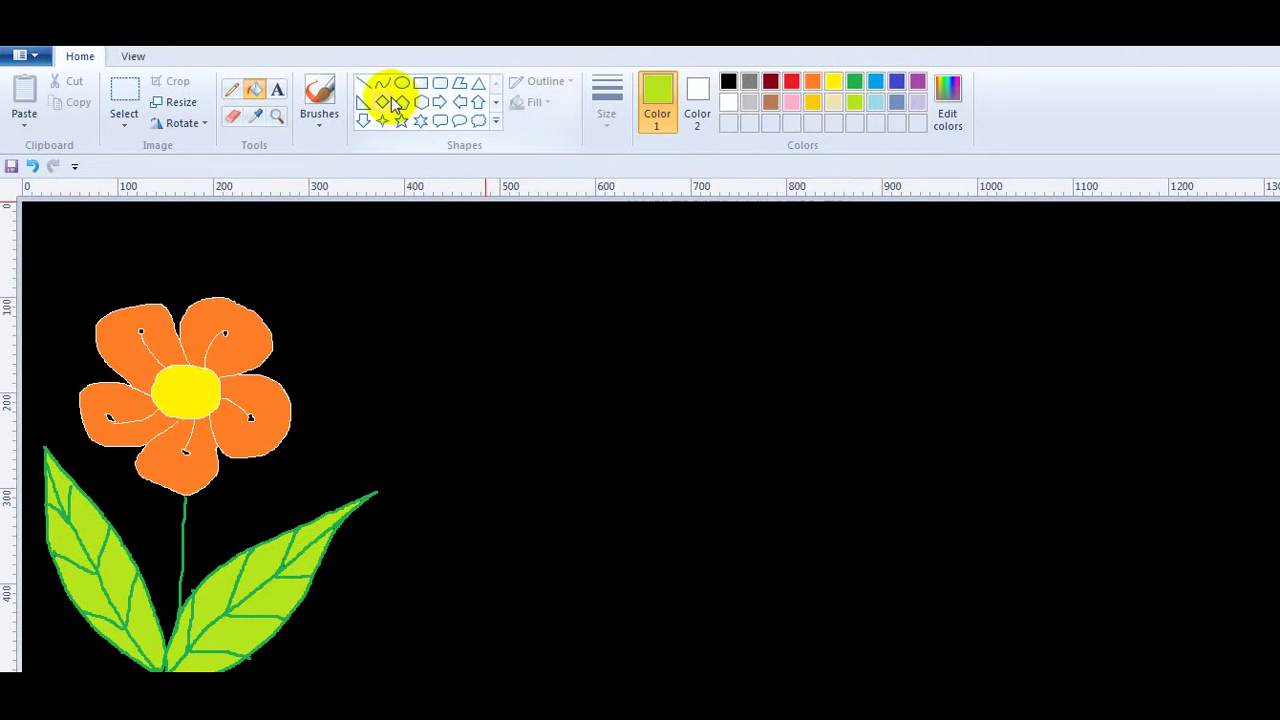
Create a text box about 820 by 180 pixels to the right of the flower and set its font size to 36.
{"action": "left_click", "coordinate": [277, 89]}
{"action": "left_click", "coordinate": [450, 333]}
{"action": "left_click_drag", "start_coordinate": [415, 283], "coordinate": [1190, 450]}
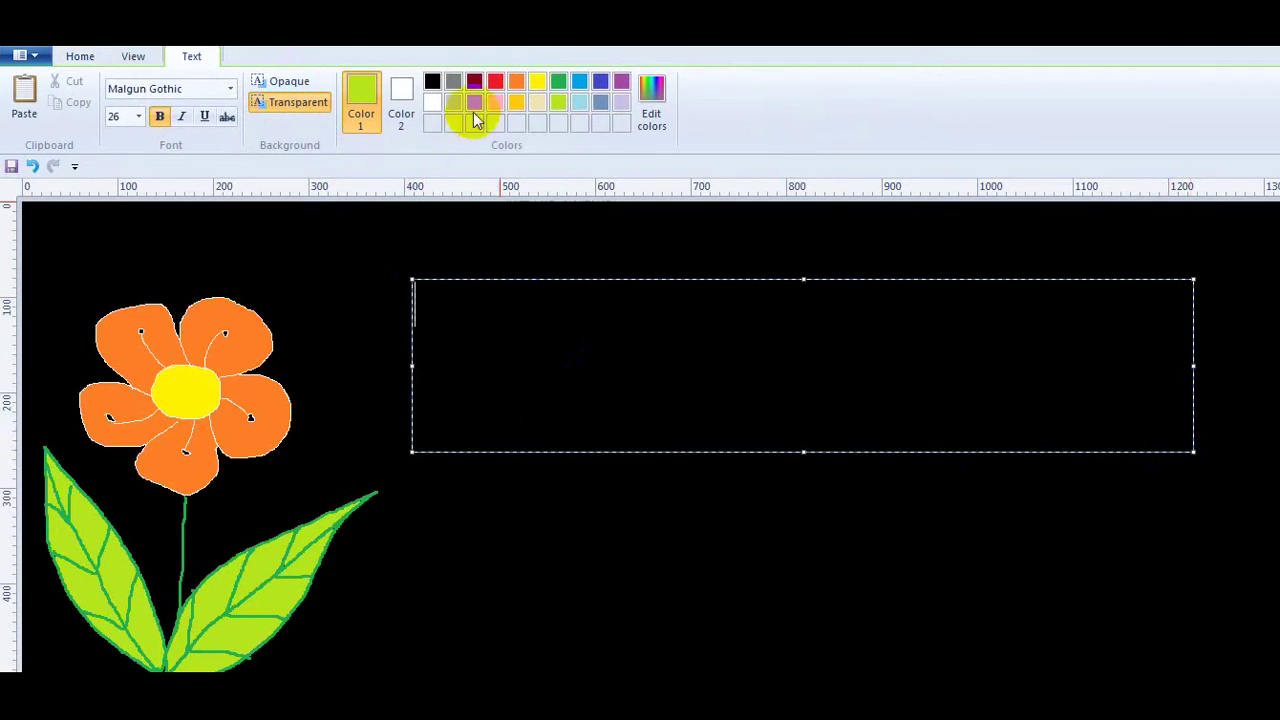
{"action": "left_click", "coordinate": [403, 103]}
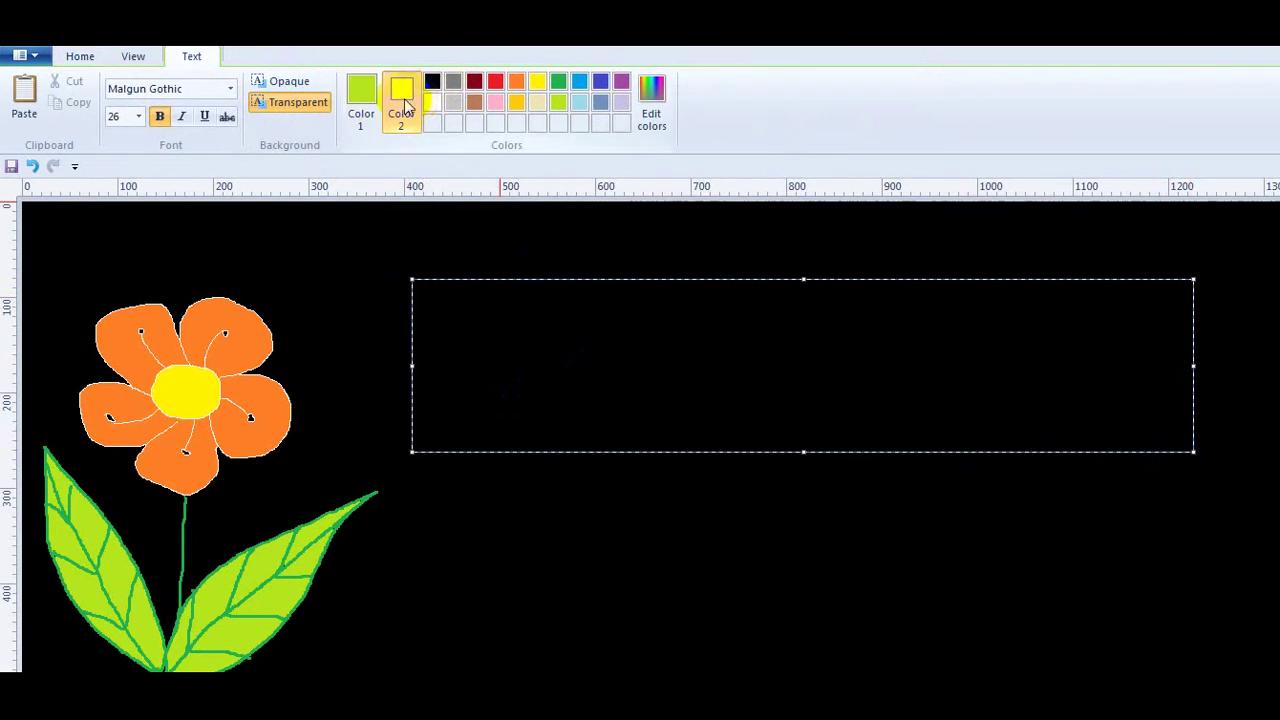
{"action": "left_click", "coordinate": [138, 116]}
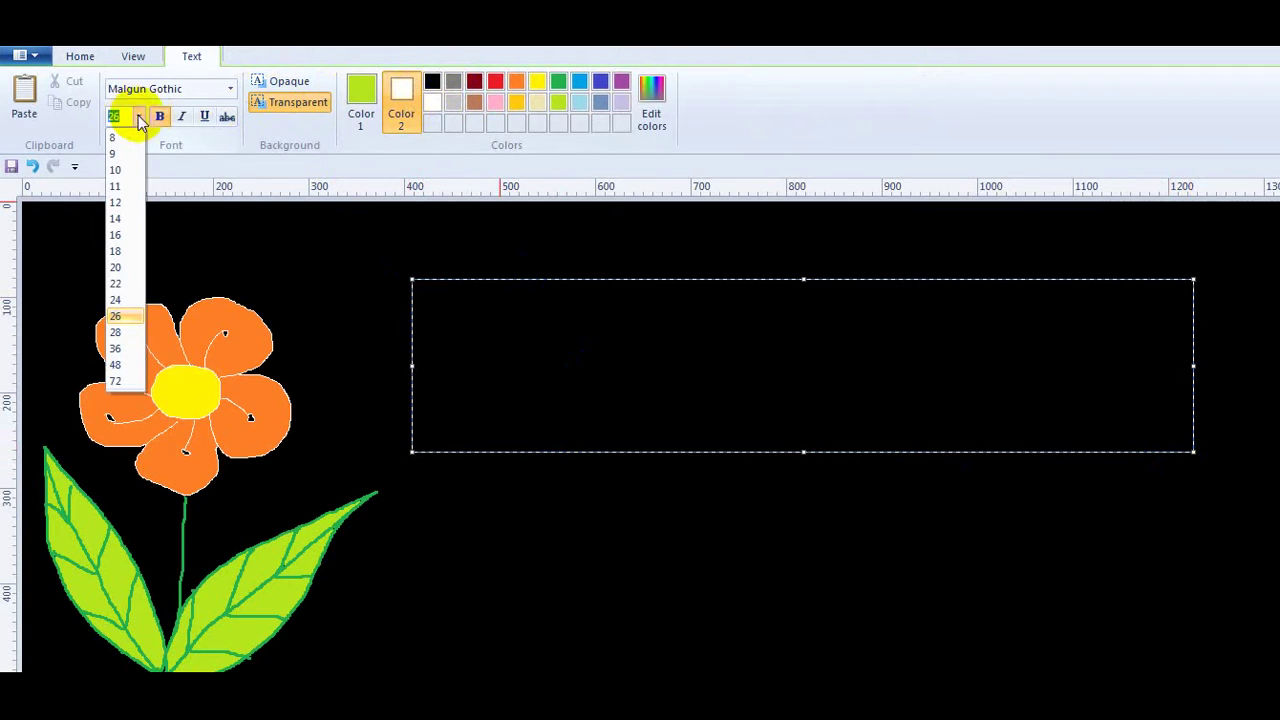
{"action": "left_click", "coordinate": [117, 349]}
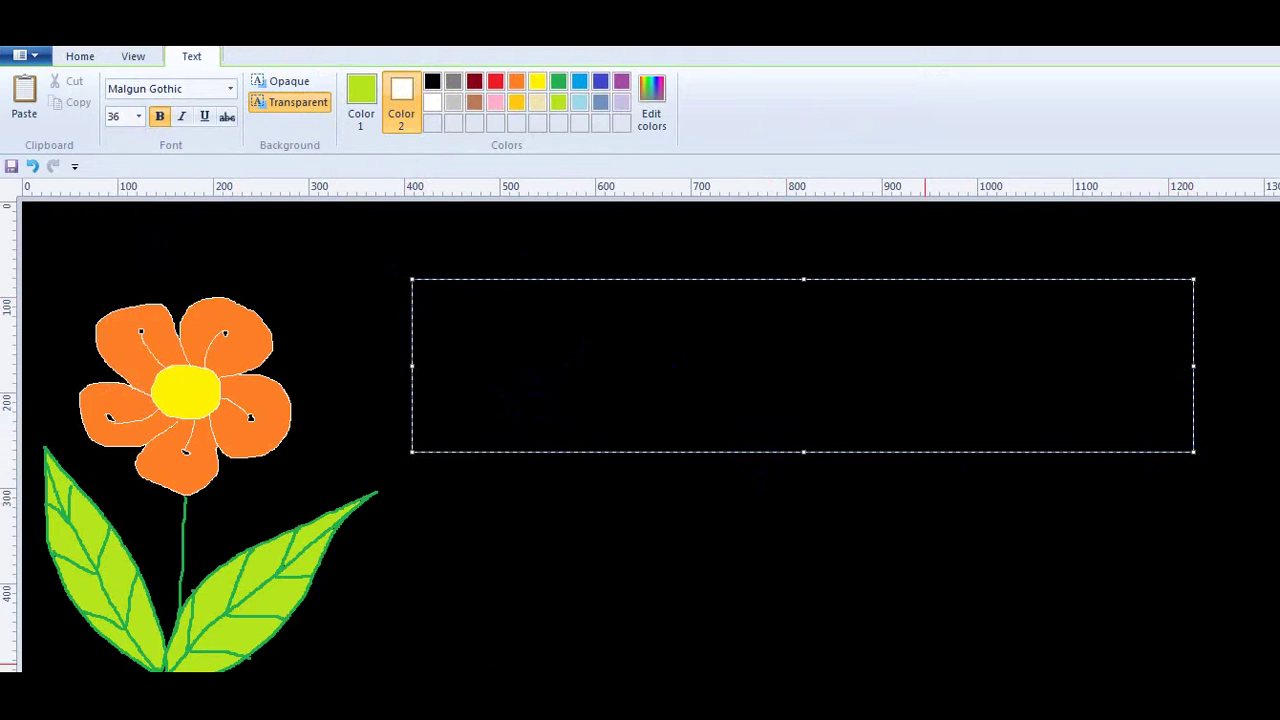
Set the text colour to white for the empty text box beside the flower.
{"action": "type", "text": "T"}
{"action": "key", "text": "BackSpace"}
{"action": "left_click", "coordinate": [362, 92]}
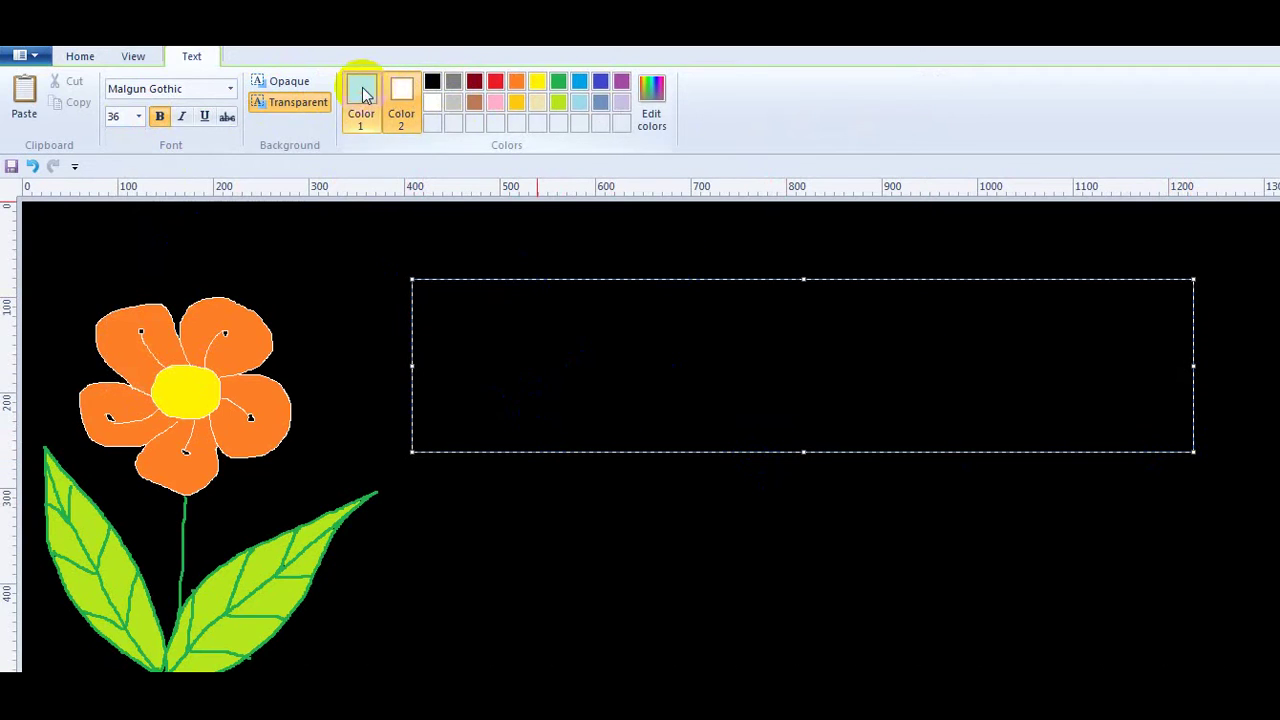
{"action": "left_click", "coordinate": [432, 102]}
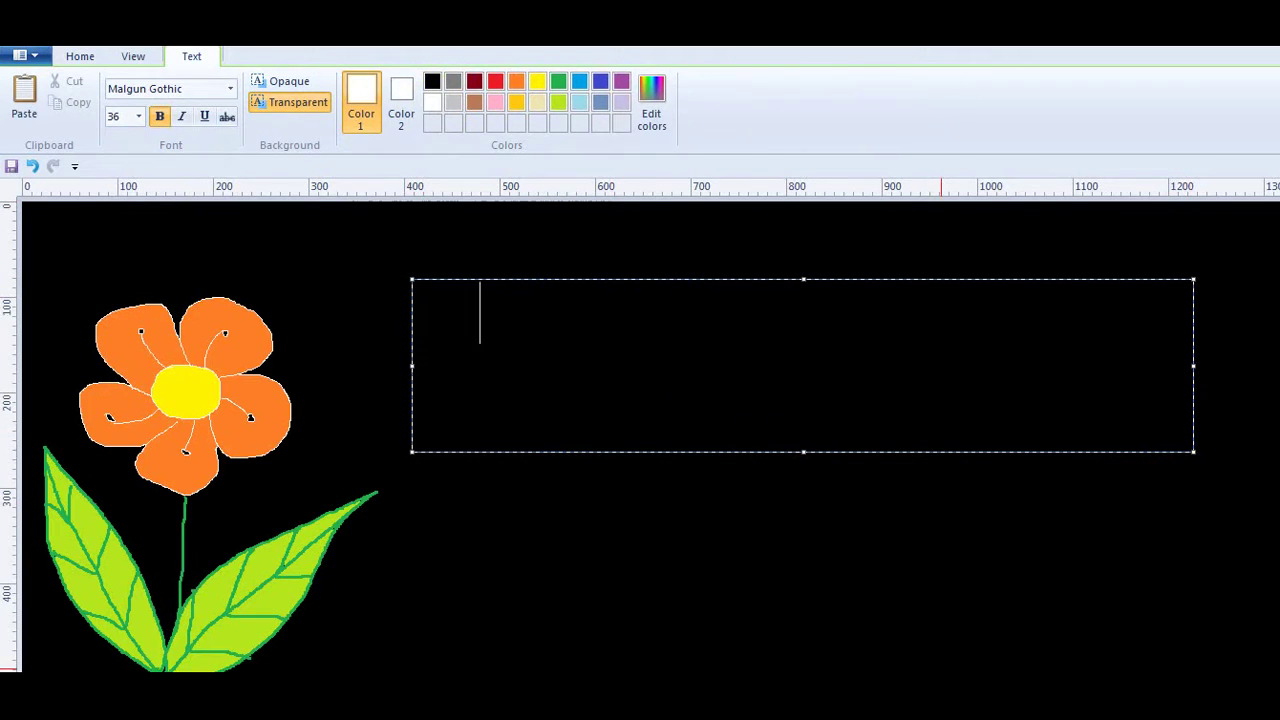
Enter "I love Moom and Daddy" in the text box, shift the line slightly right with leading spaces, and place it on the canvas.
{"action": "type", "text": "I lov"}
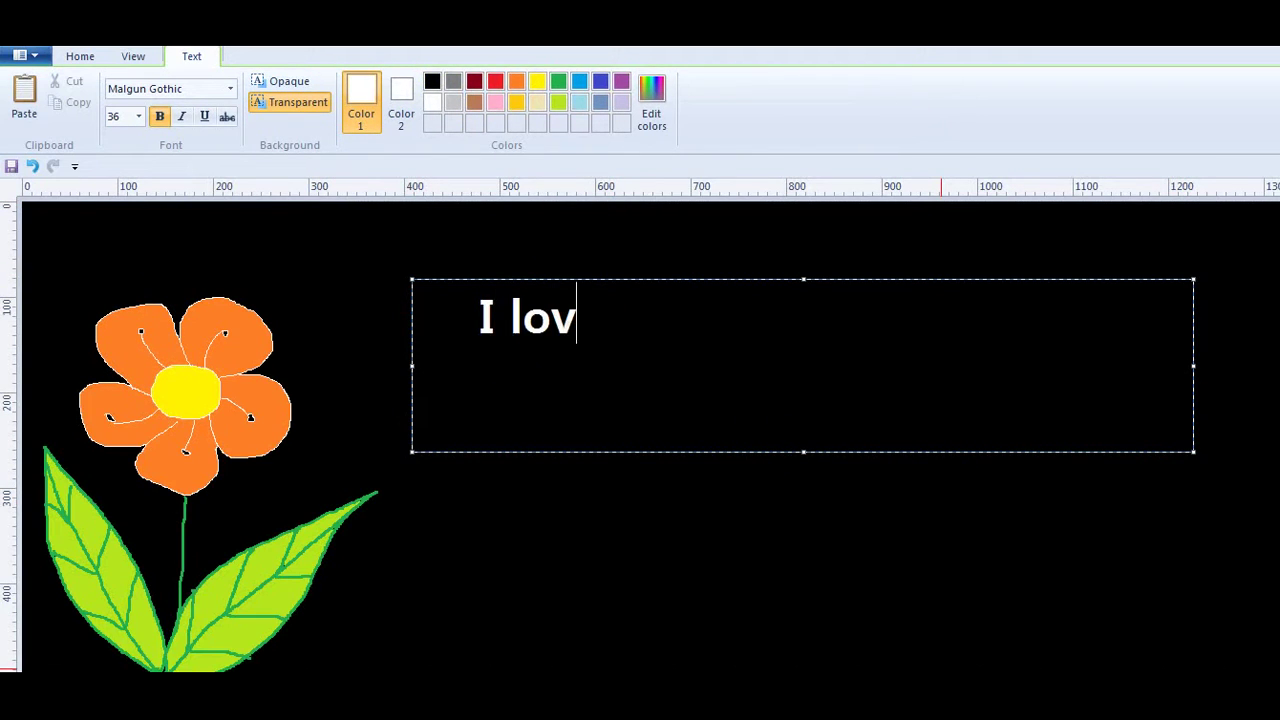
{"action": "type", "text": "e Moom and D"}
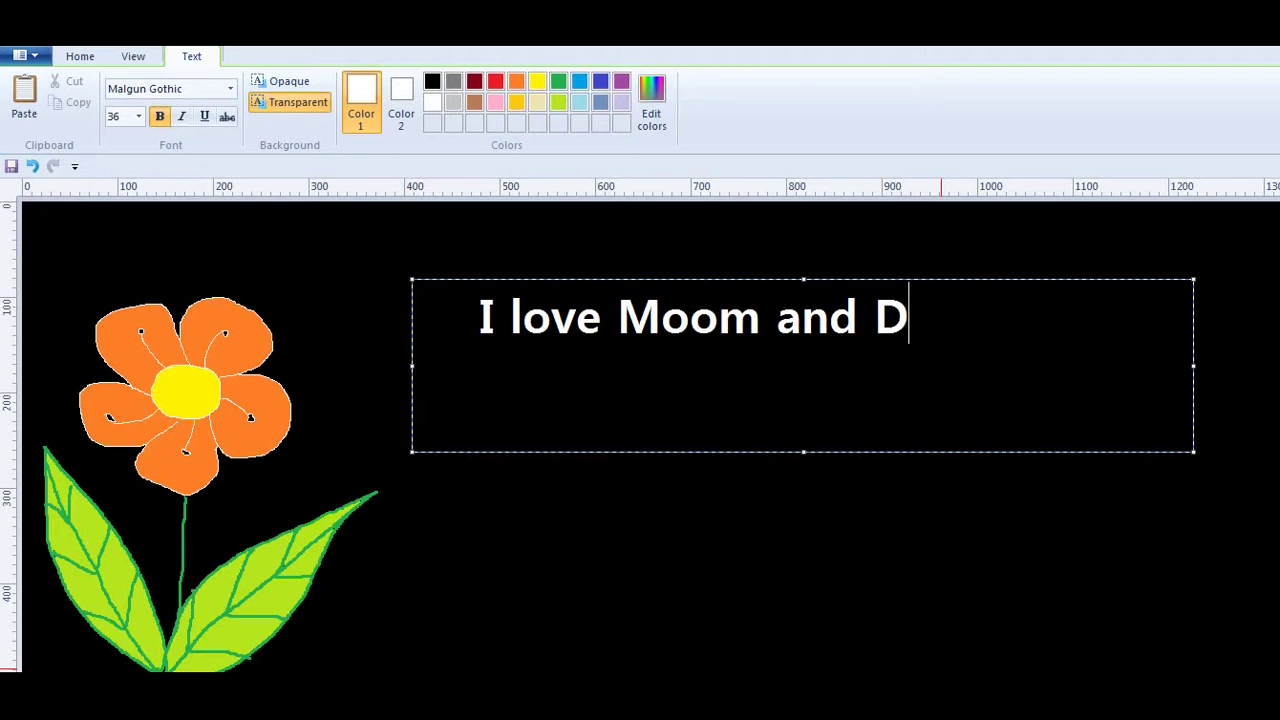
{"action": "type", "text": "addy"}
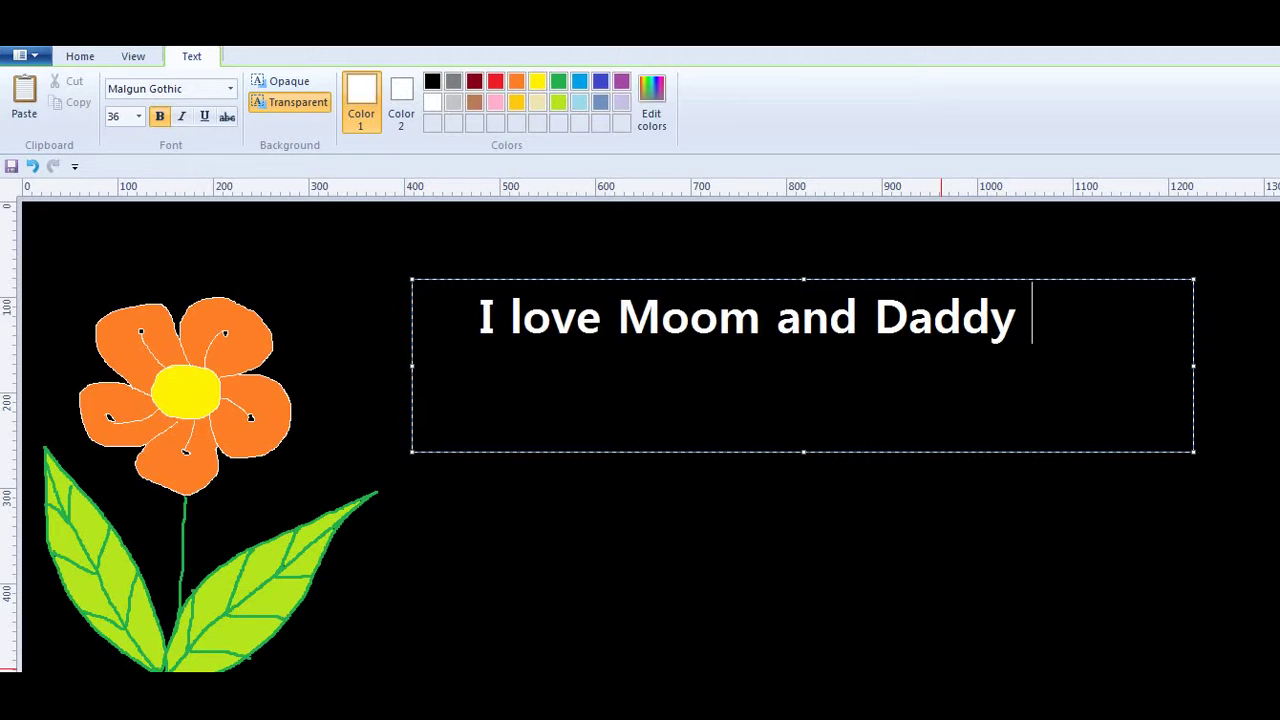
{"action": "left_click", "coordinate": [481, 323]}
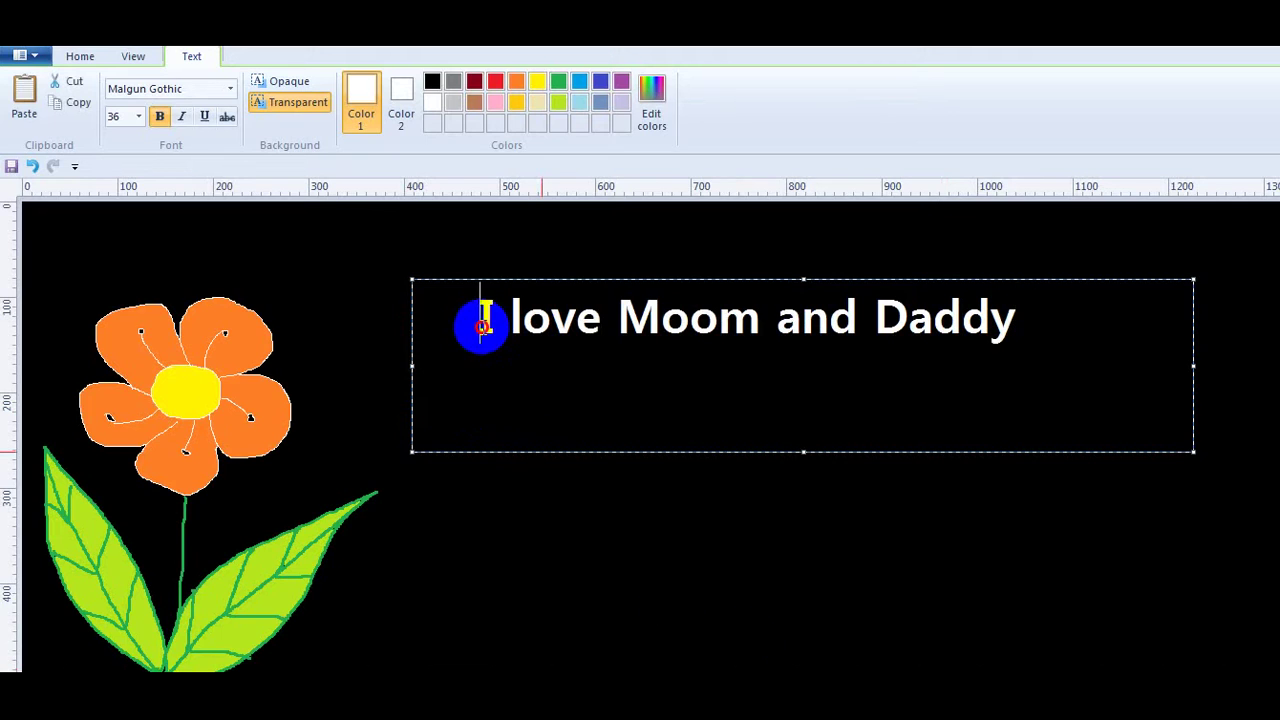
{"action": "left_click", "coordinate": [1103, 358]}
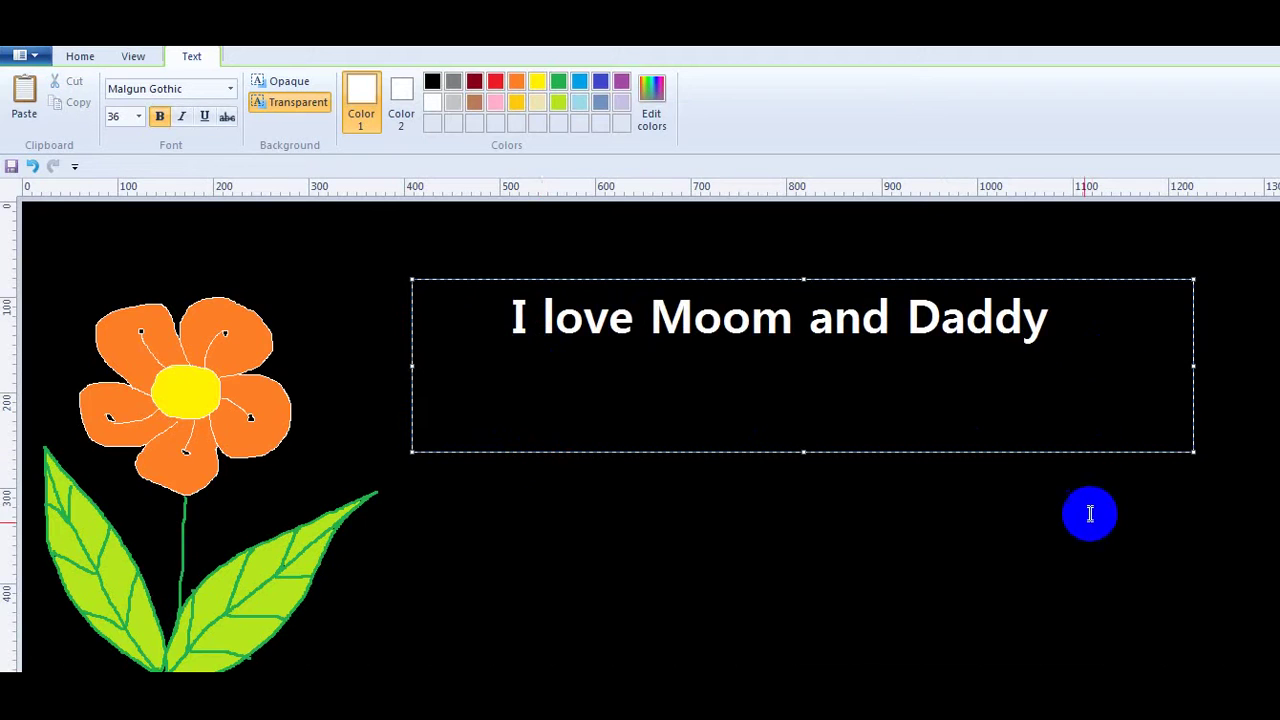
{"action": "left_click", "coordinate": [1014, 660]}
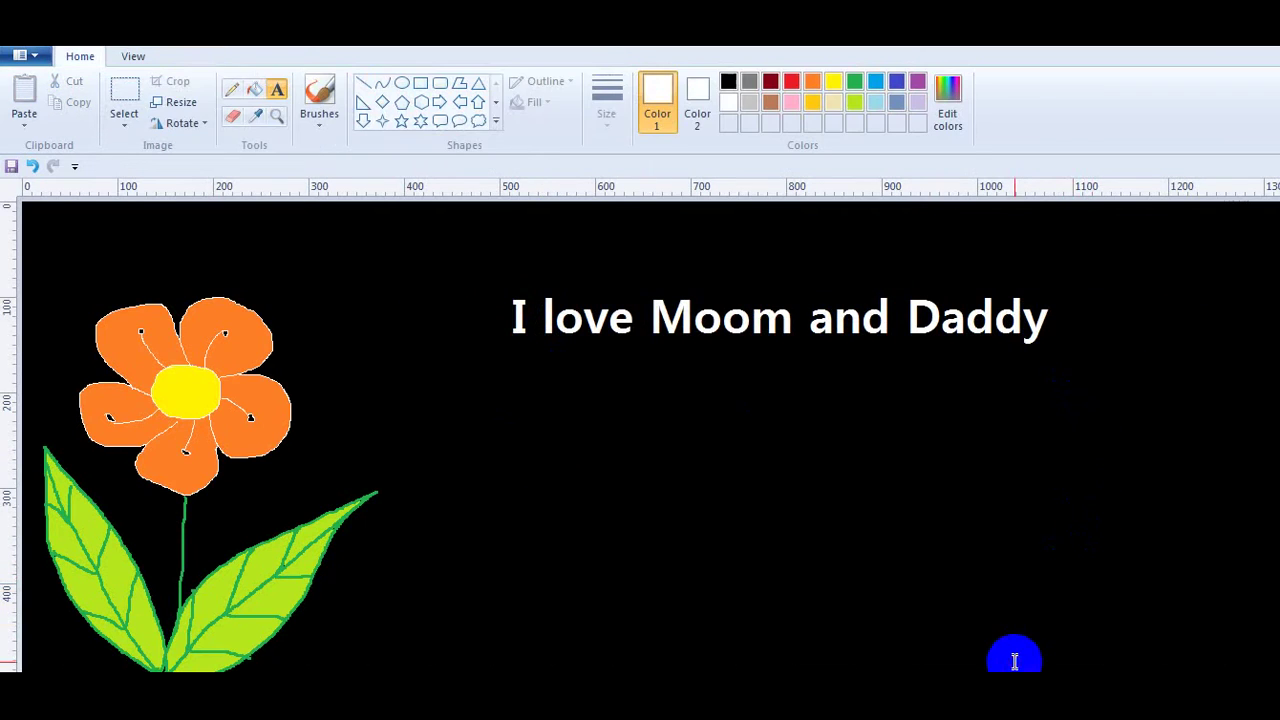
View the finished flower picture with its caption in full screen.
{"action": "scroll", "coordinate": [1014, 660], "scroll_direction": "down", "scroll_amount": 5}
{"action": "scroll", "coordinate": [650, 435], "scroll_direction": "up", "scroll_amount": 5}
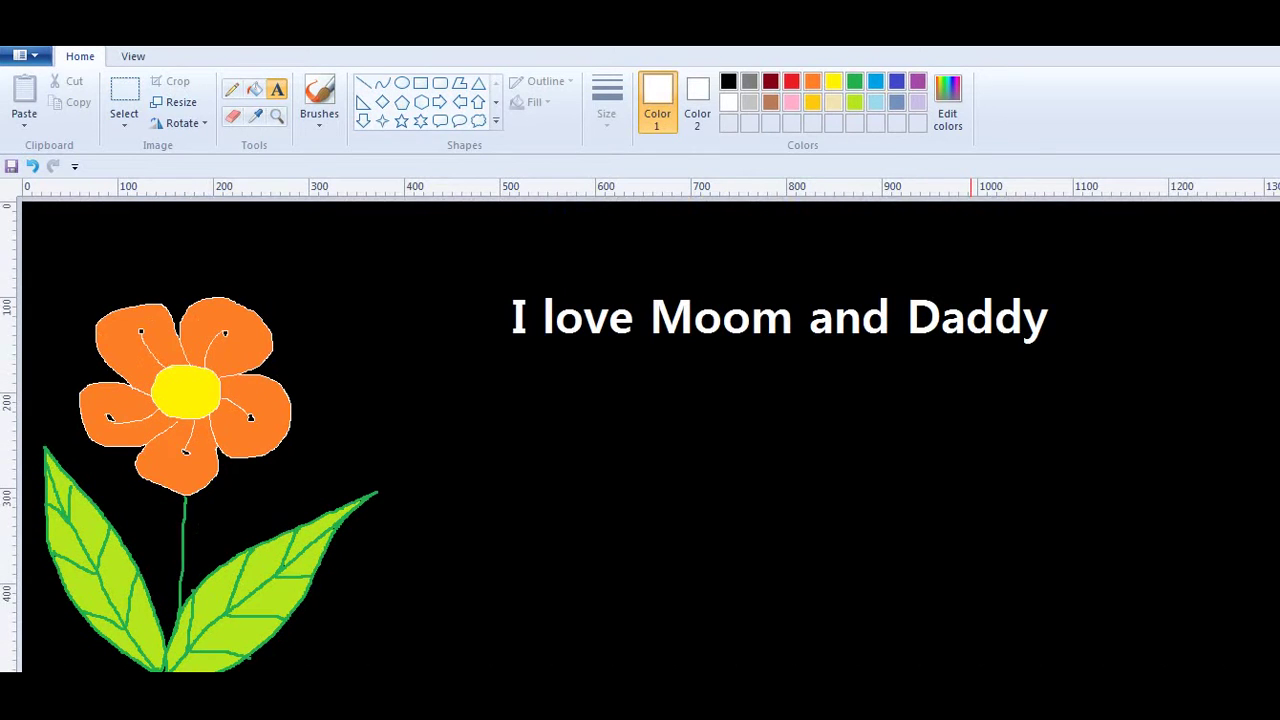
{"action": "scroll", "coordinate": [640, 435], "scroll_direction": "down", "scroll_amount": 1}
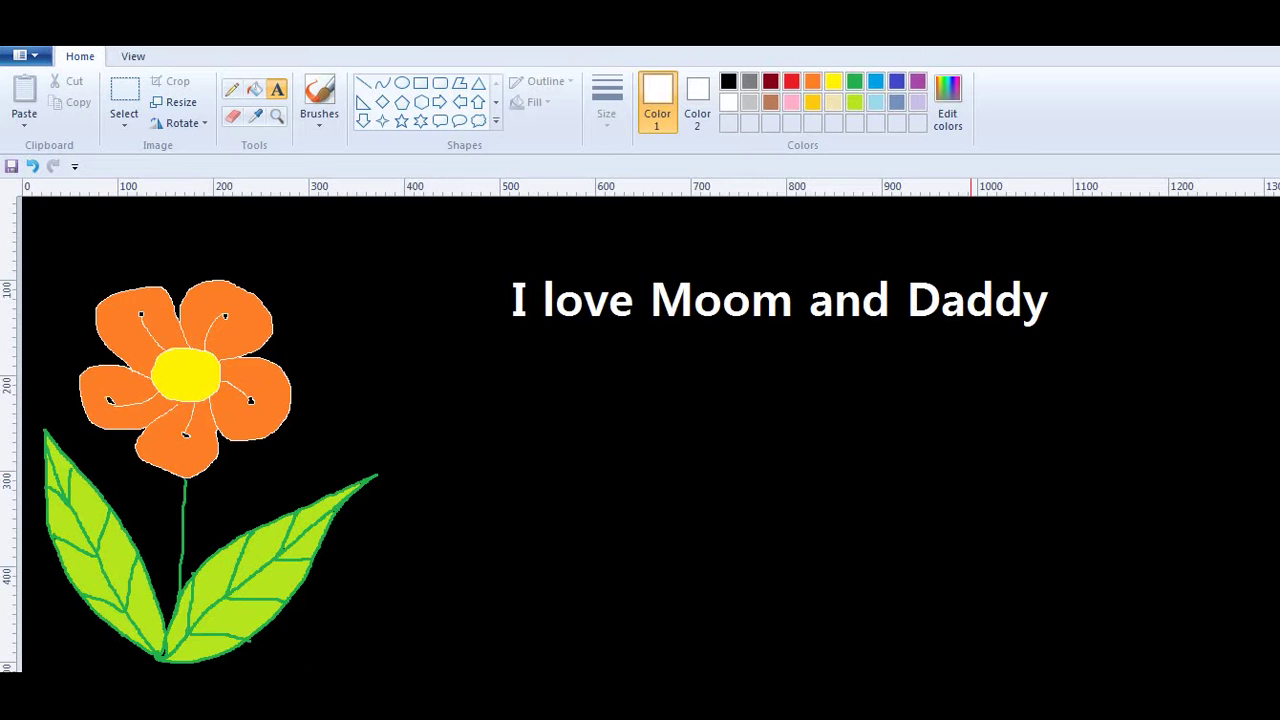
{"action": "key", "text": "F11"}
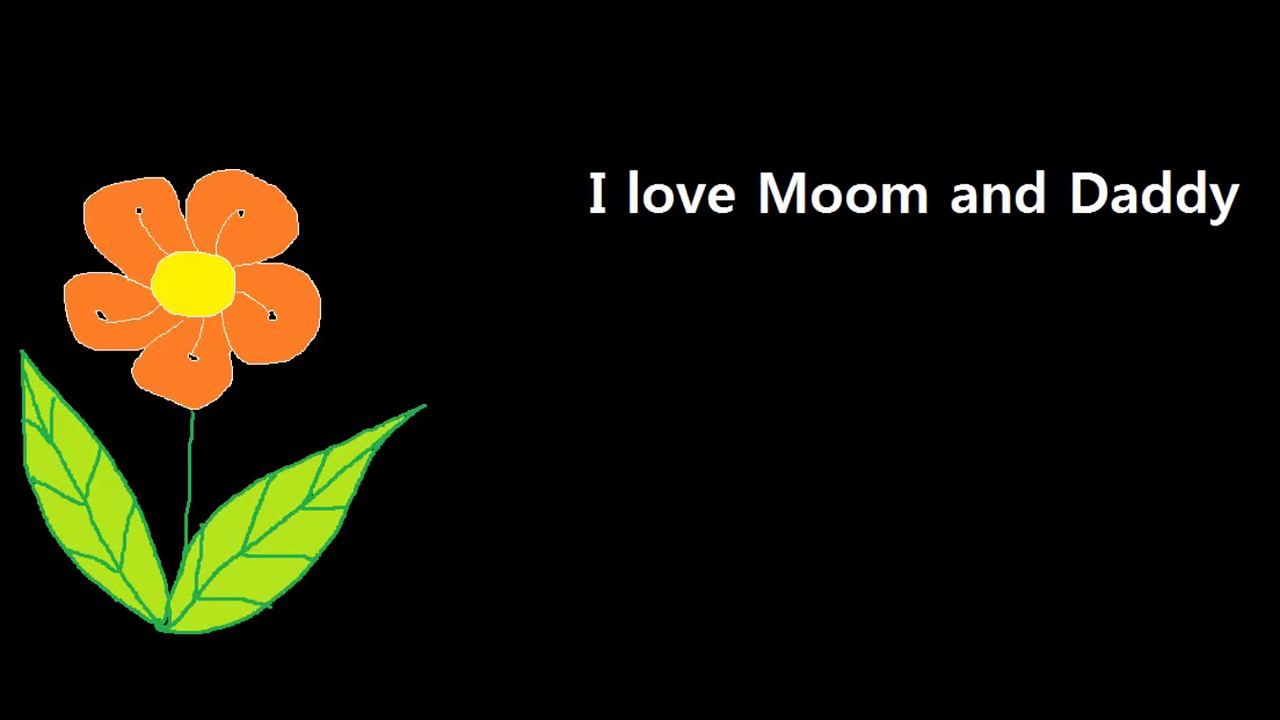